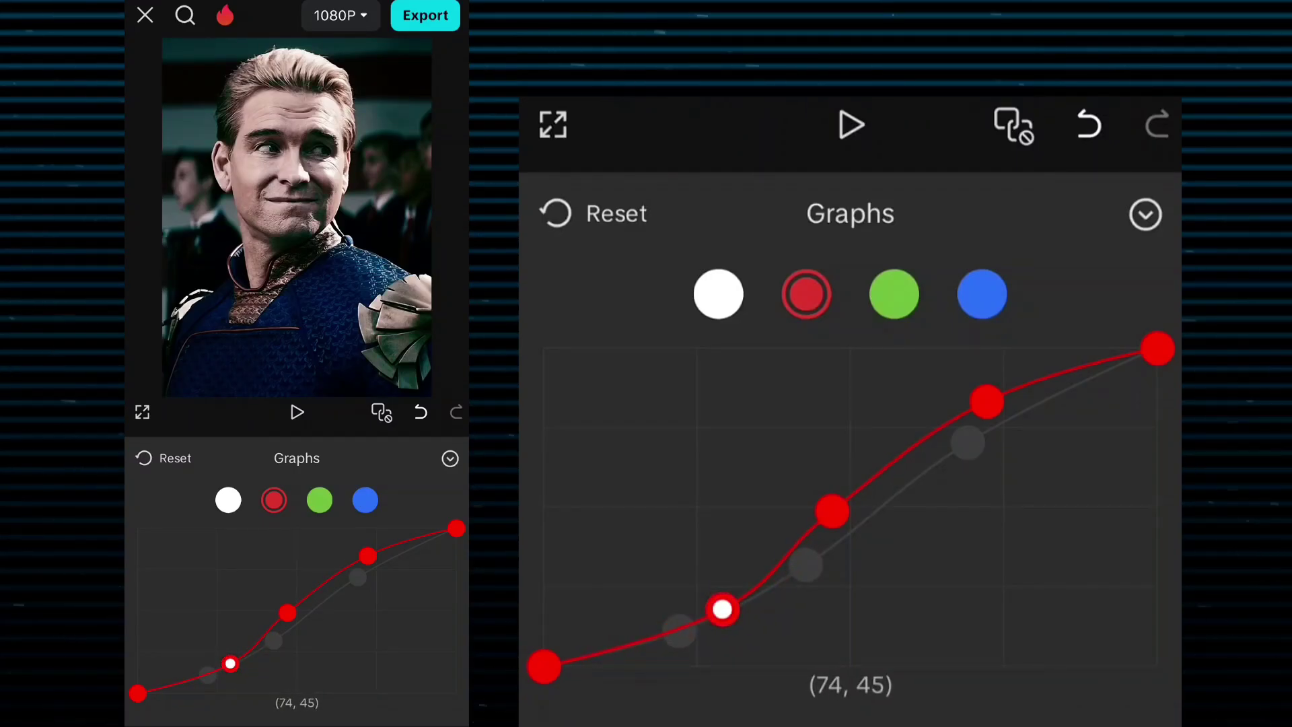
- Keep the raised red-channel S-curve and close the curve editor
click(1136, 217)
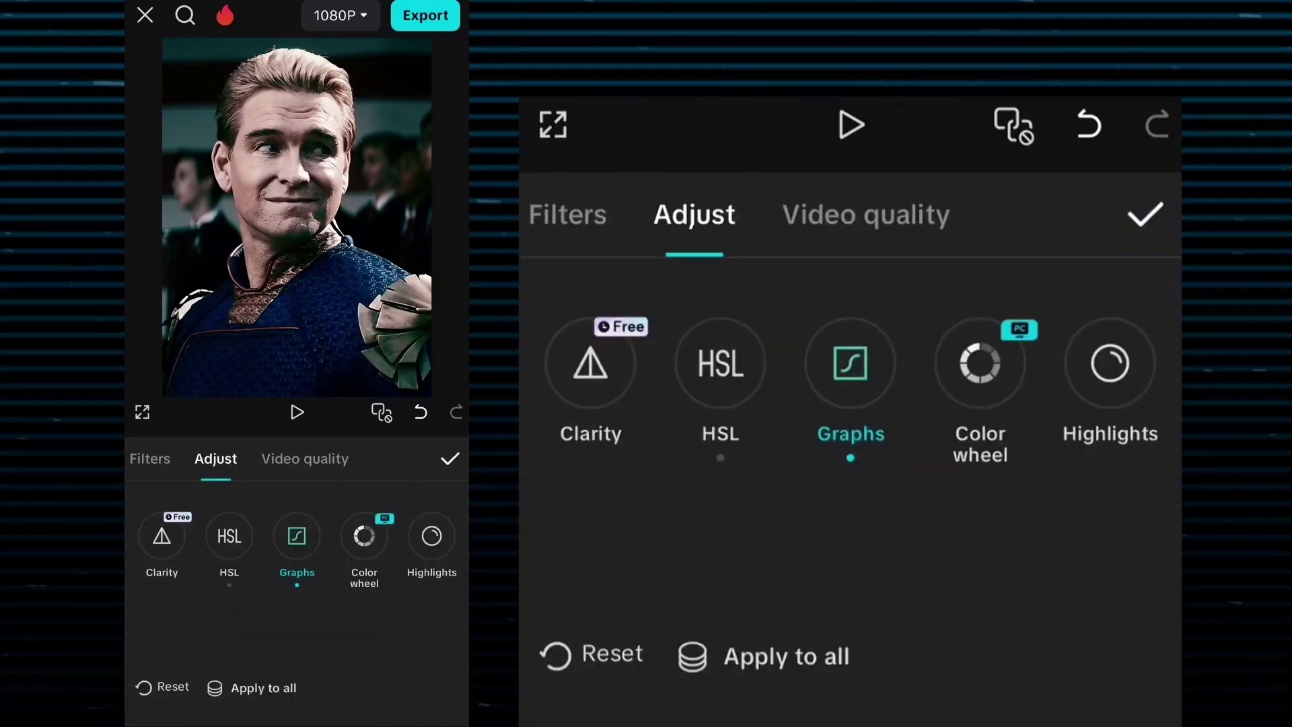
- Return to the timeline and play back the graded clip from the start
click(1146, 214)
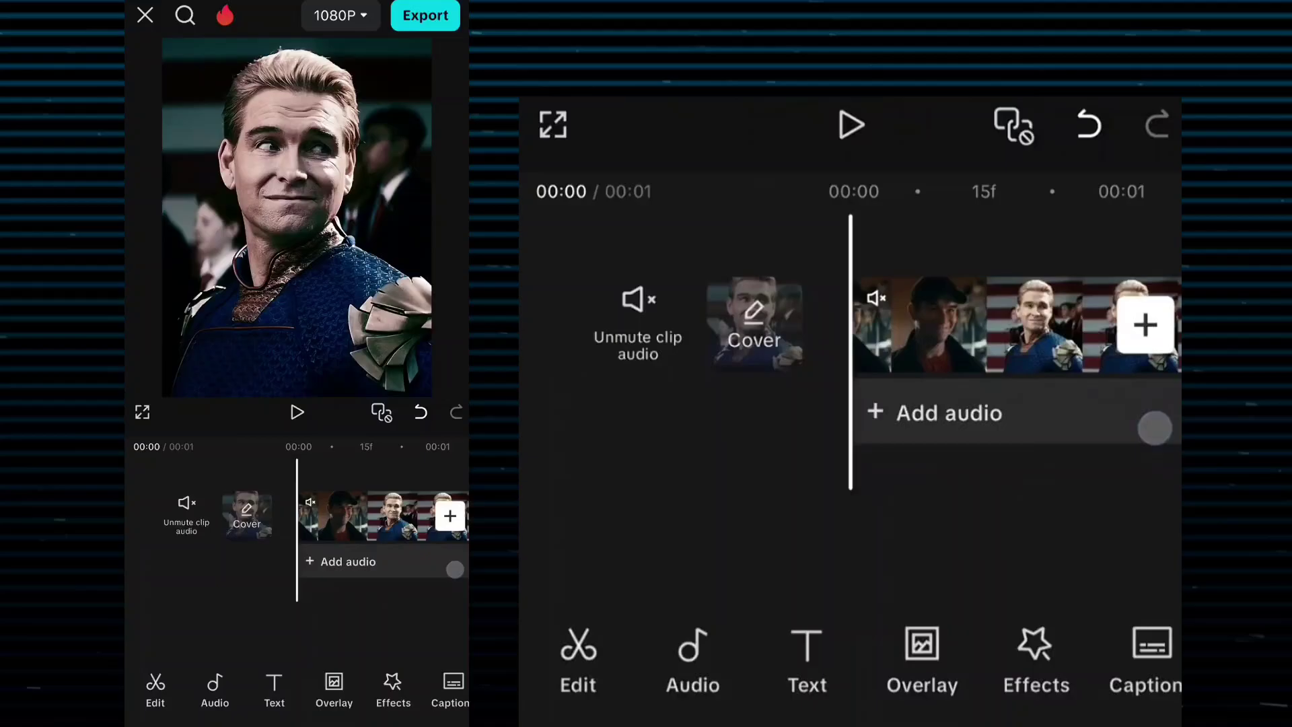
click(851, 124)
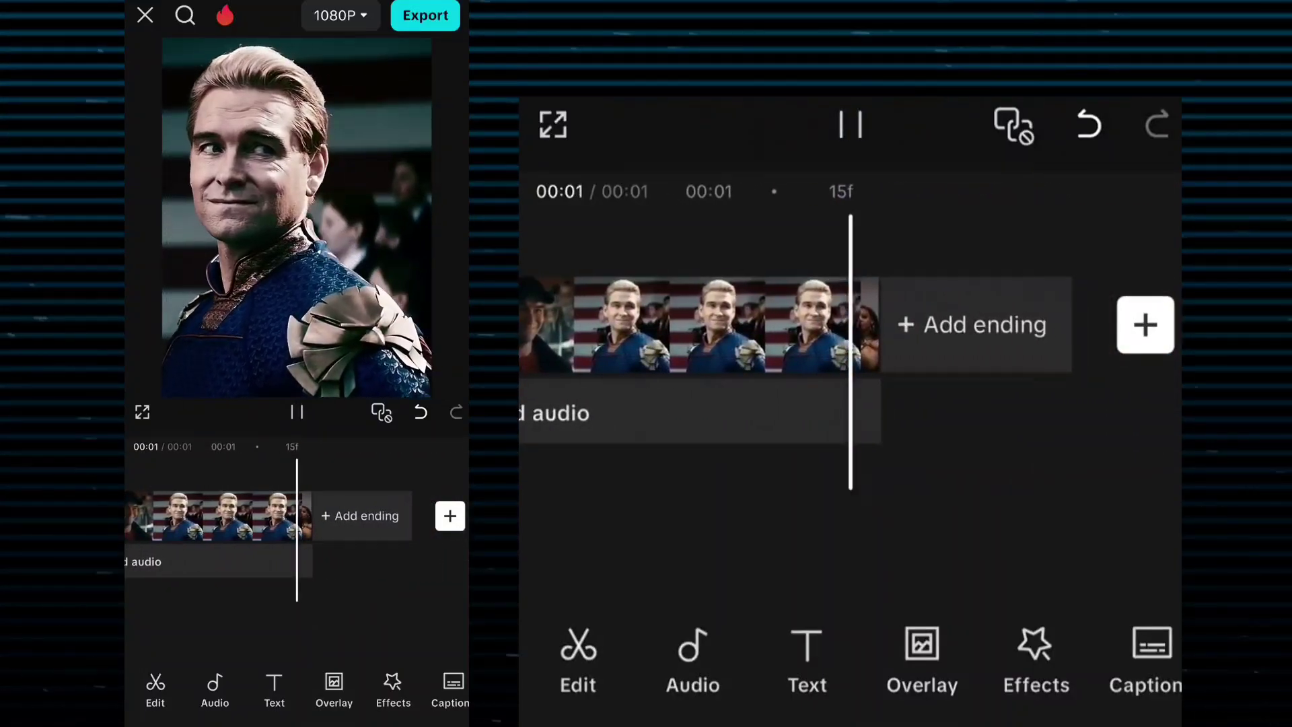
drag(808, 435, 1092, 434)
- Apply the Delicate Rays effect from Video effects > Light Effects
click(1037, 657)
click(681, 649)
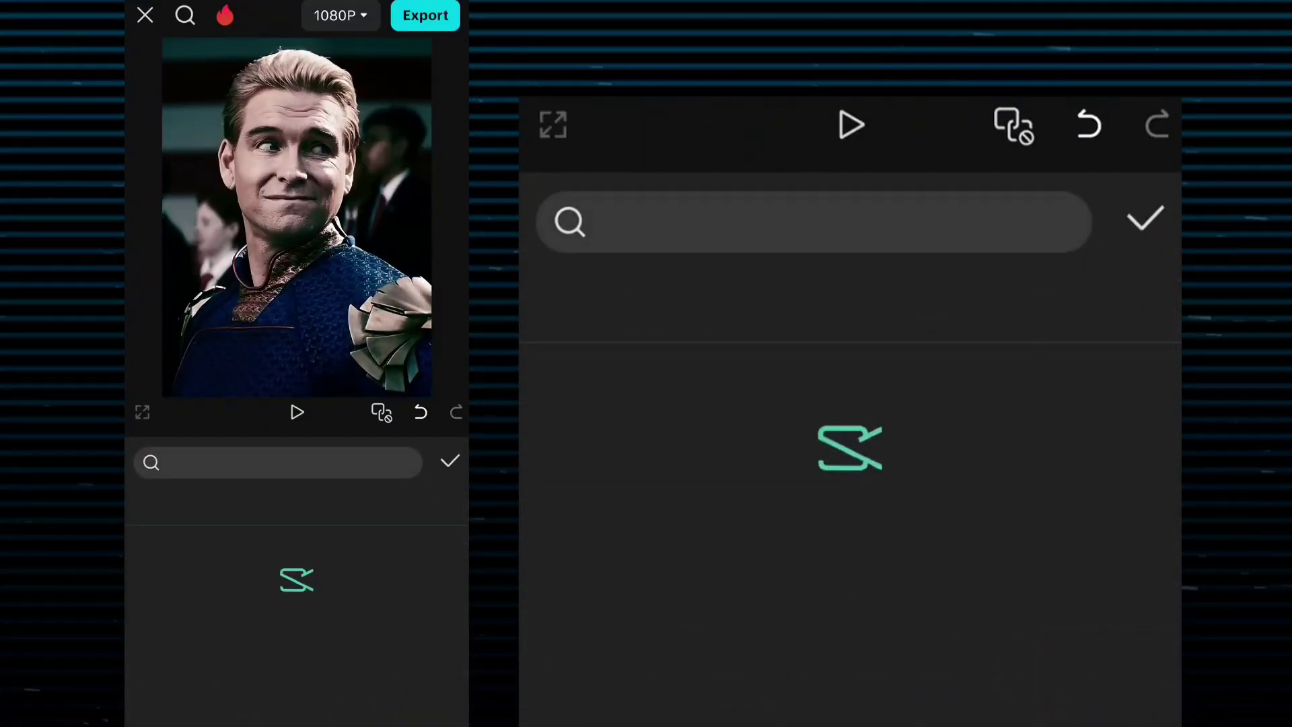
drag(1010, 303, 657, 304)
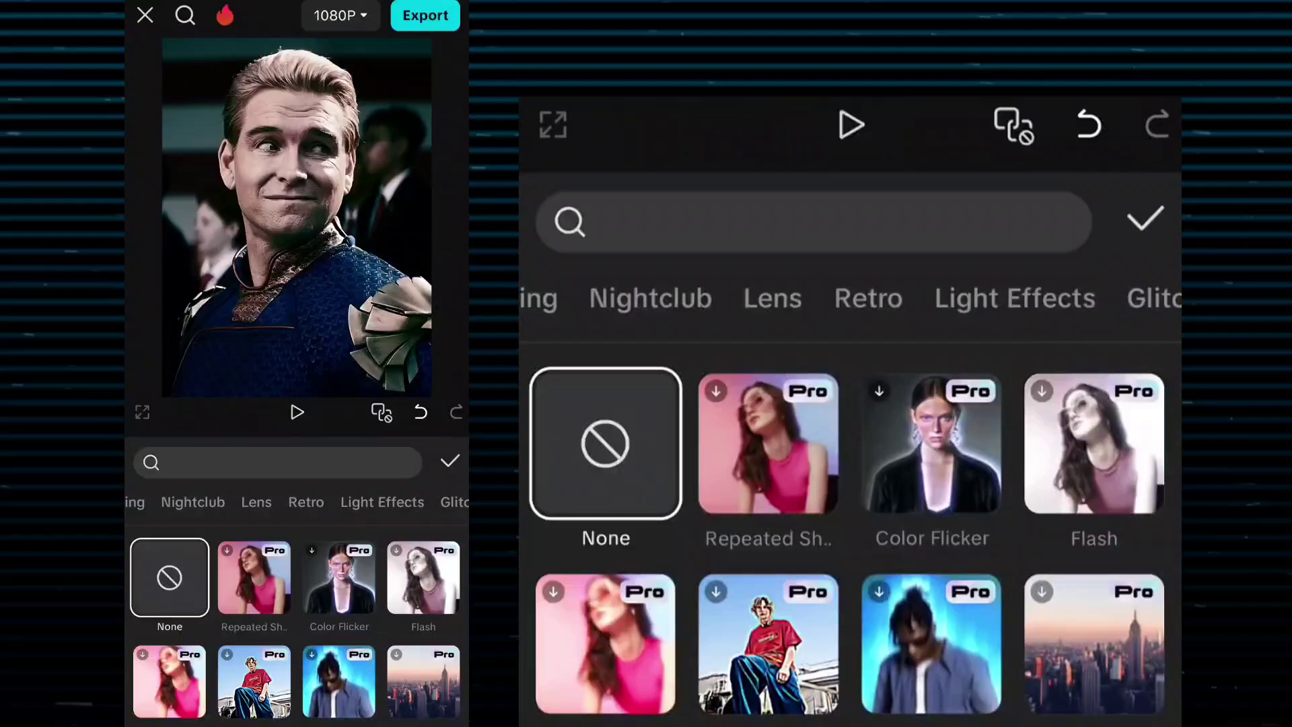
click(1023, 298)
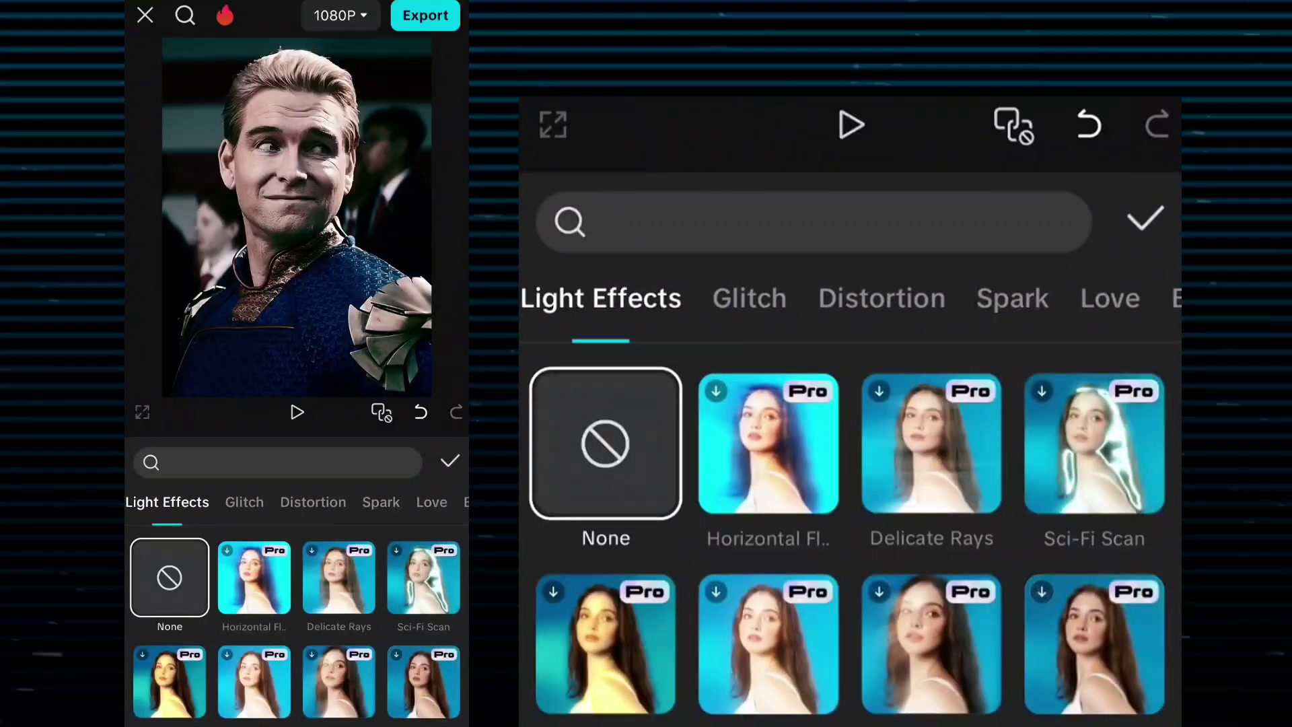
click(931, 444)
click(1145, 218)
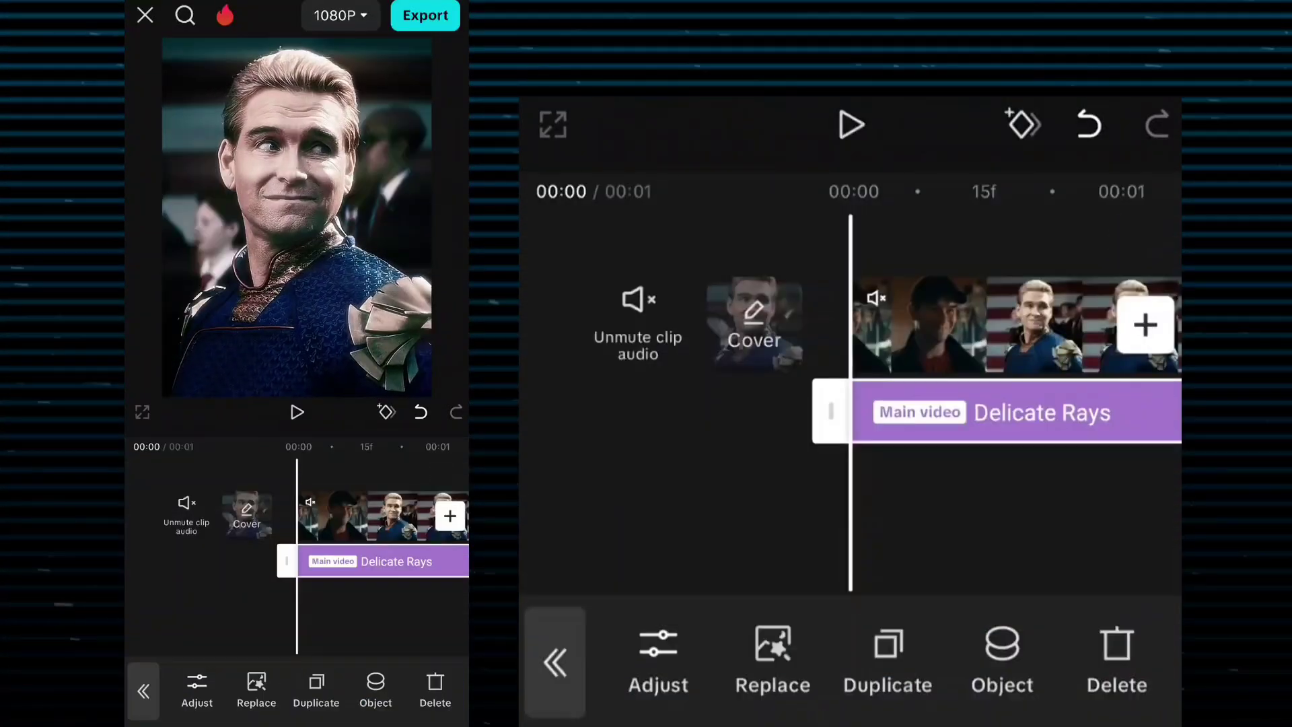
drag(1032, 490, 707, 490)
drag(846, 495, 1111, 486)
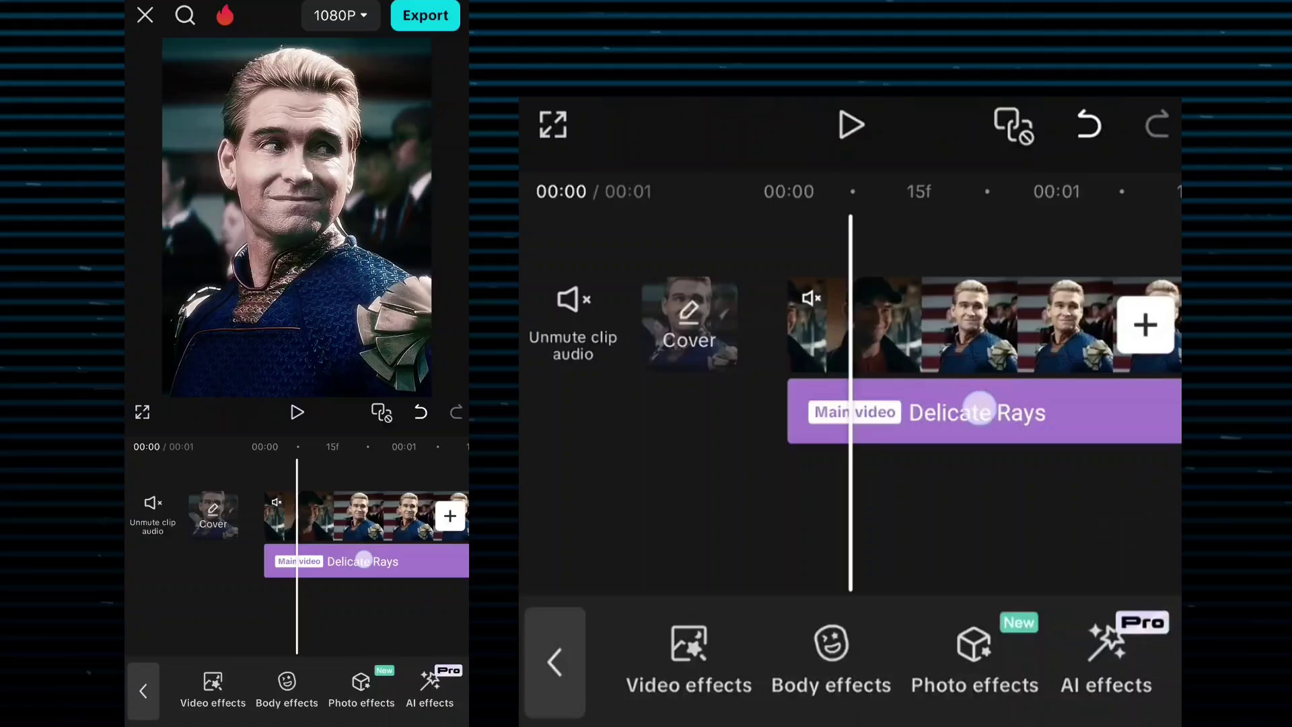
- Tune Delicate Rays: lower Glow, Soft light 23, raise Filter strength
click(980, 408)
click(659, 662)
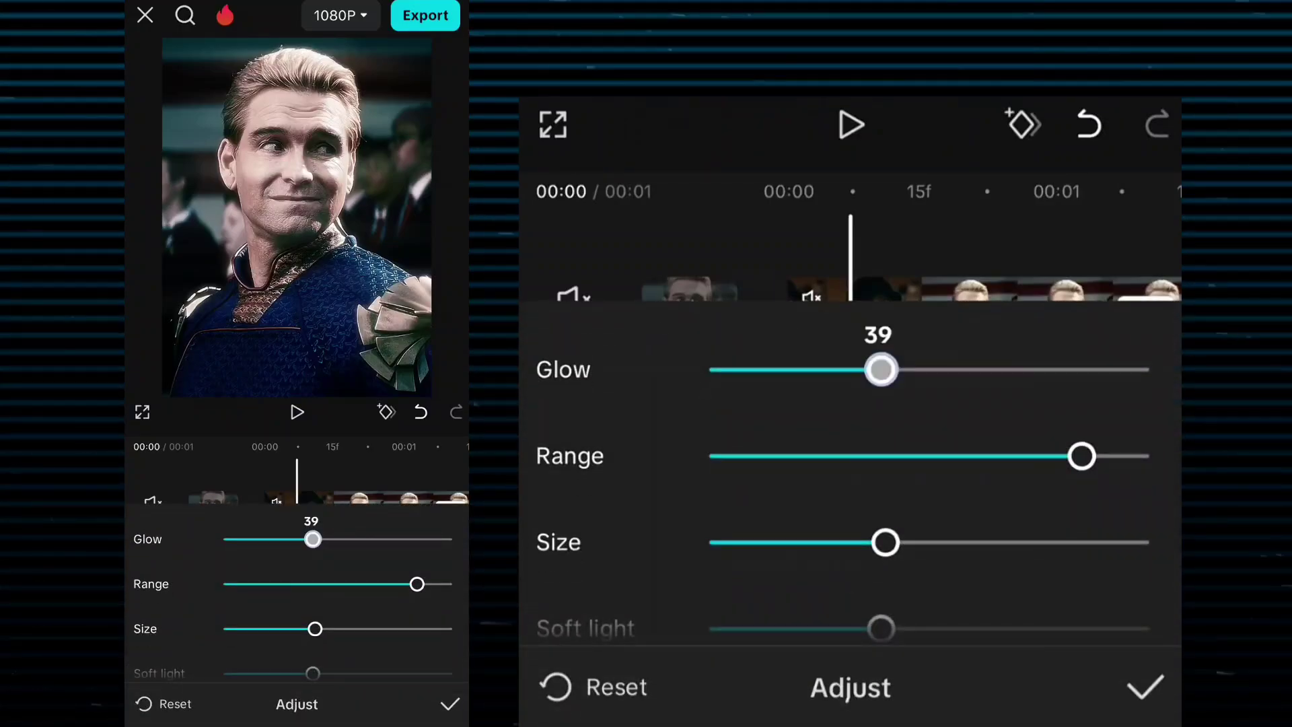
drag(881, 369, 828, 400)
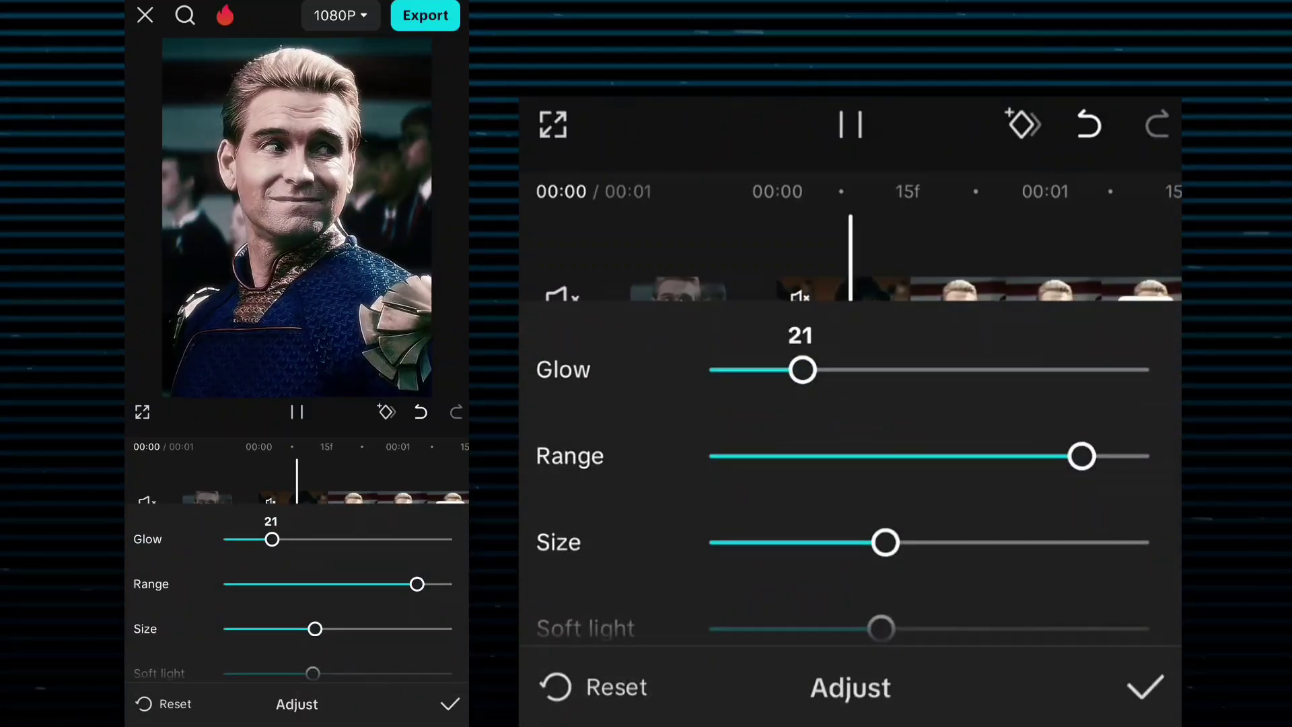
drag(1081, 456, 1148, 456)
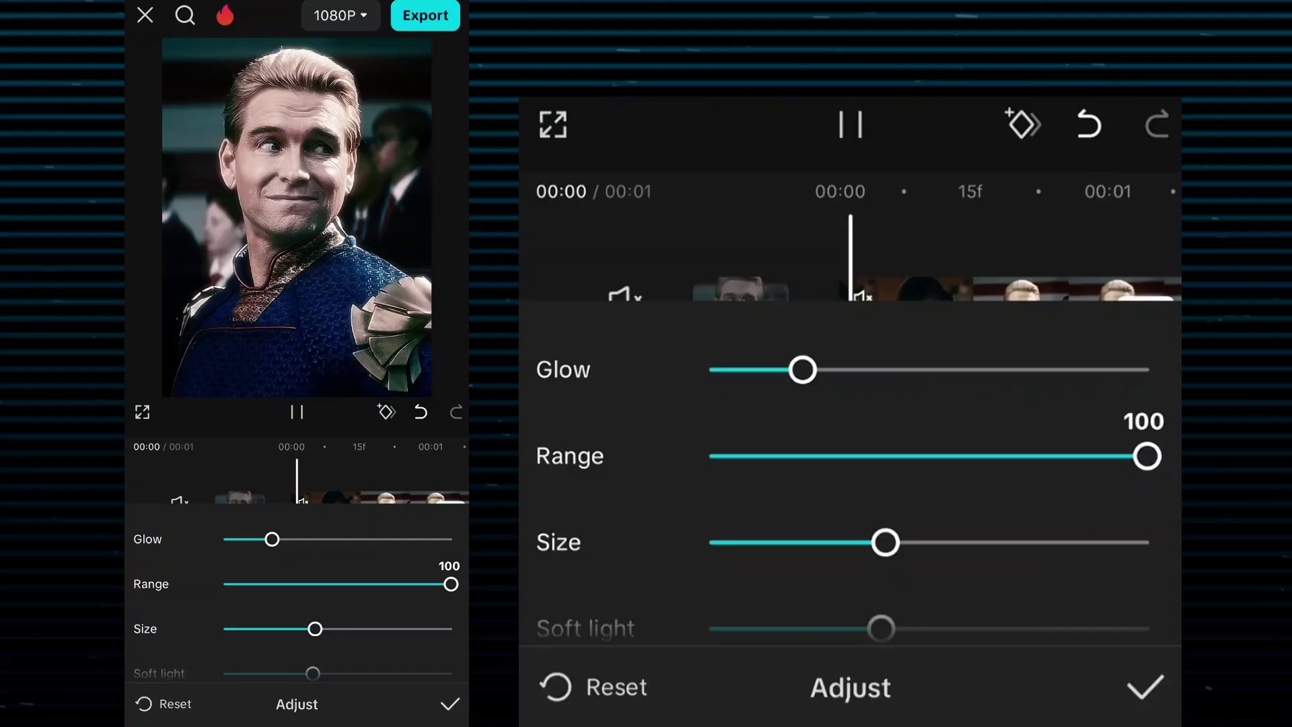
drag(886, 542, 1148, 543)
scroll(950, 506, down, 2)
drag(1001, 365, 1000, 349)
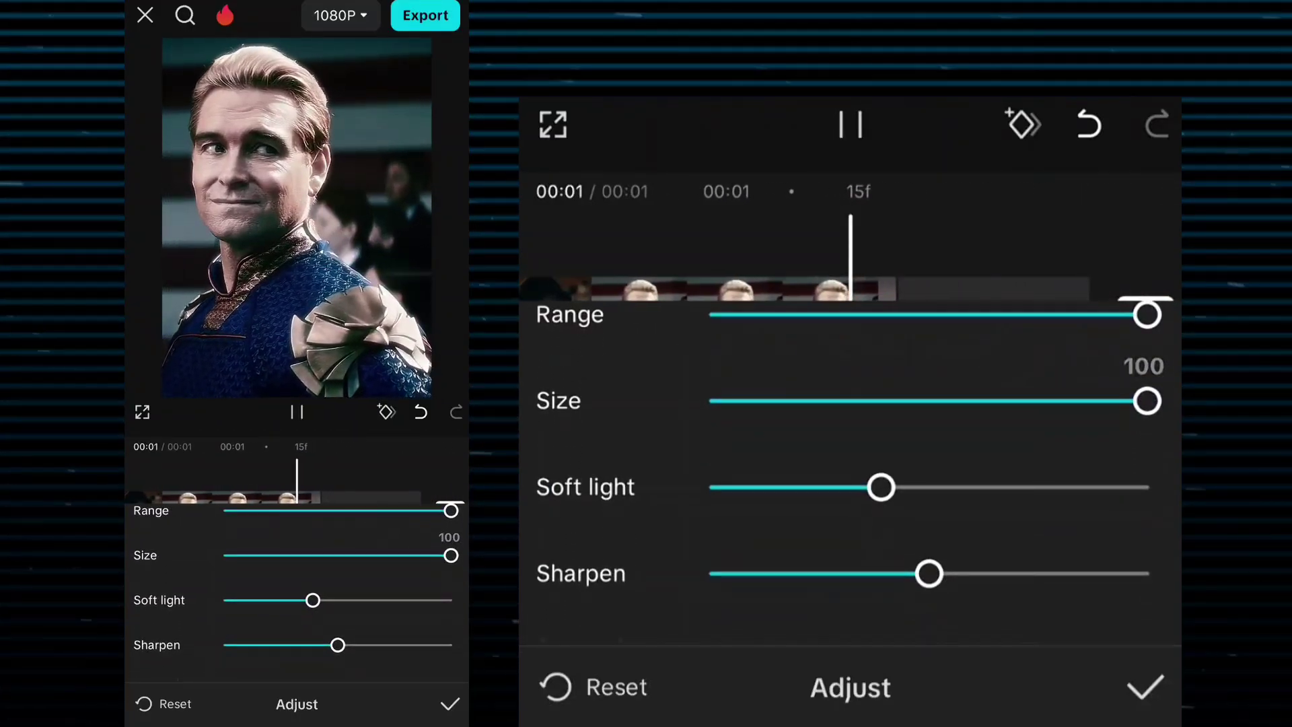
mouse_move(881, 539)
mouse_down()
mouse_move(808, 540)
mouse_move(1047, 361)
mouse_up()
drag(929, 430, 1148, 432)
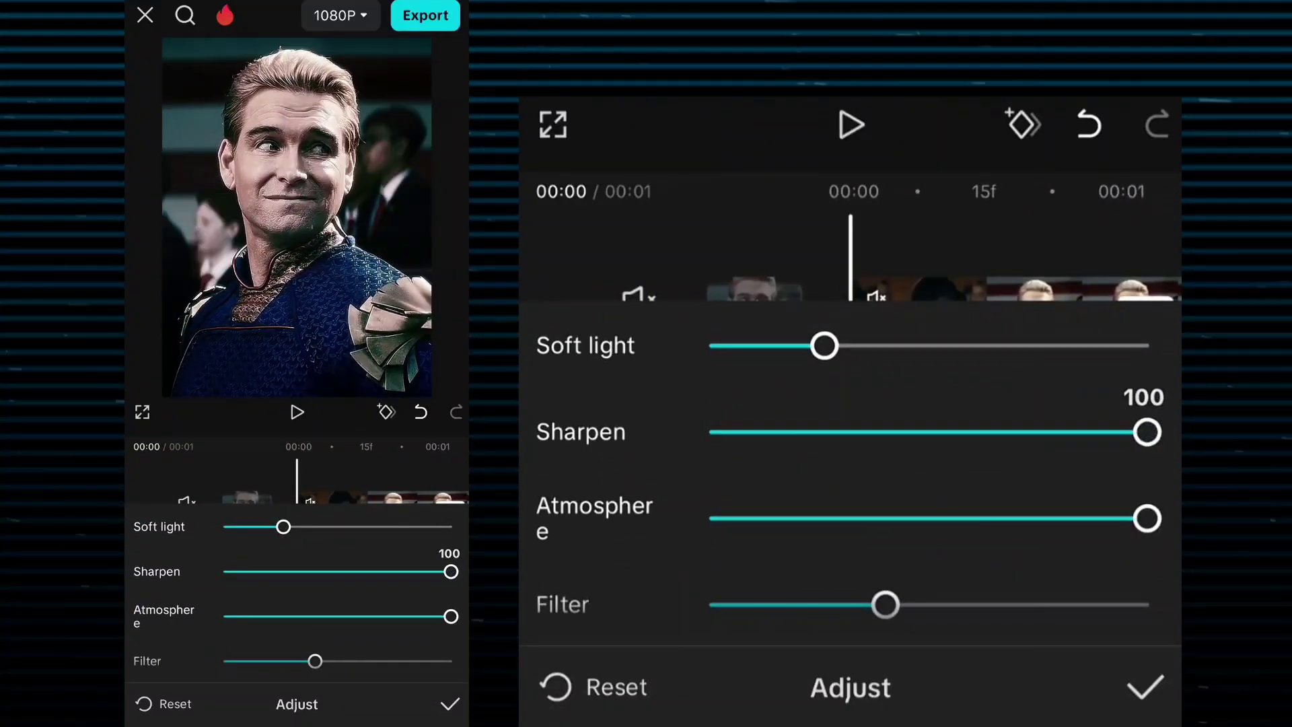
drag(877, 618, 1147, 604)
click(1146, 686)
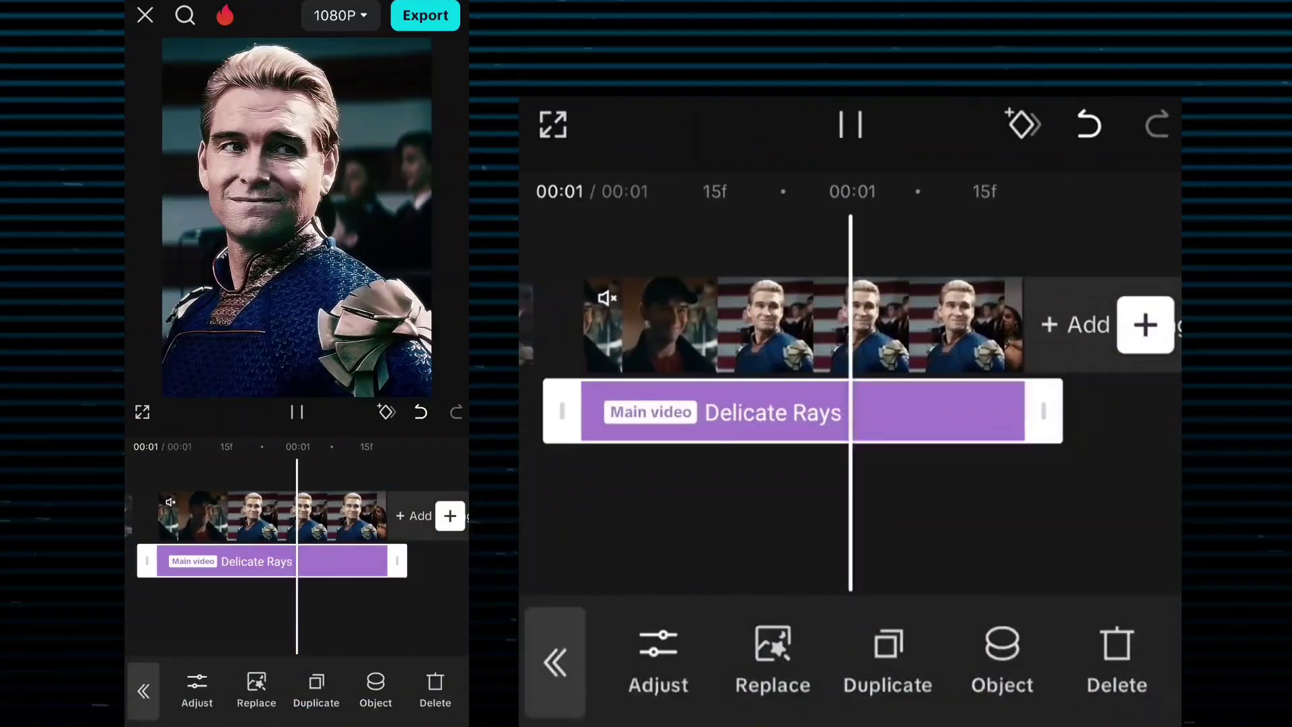
- Deselect the effect, rewind to the start, and return to the main toolbar
click(1035, 521)
drag(1035, 522, 1171, 522)
click(554, 661)
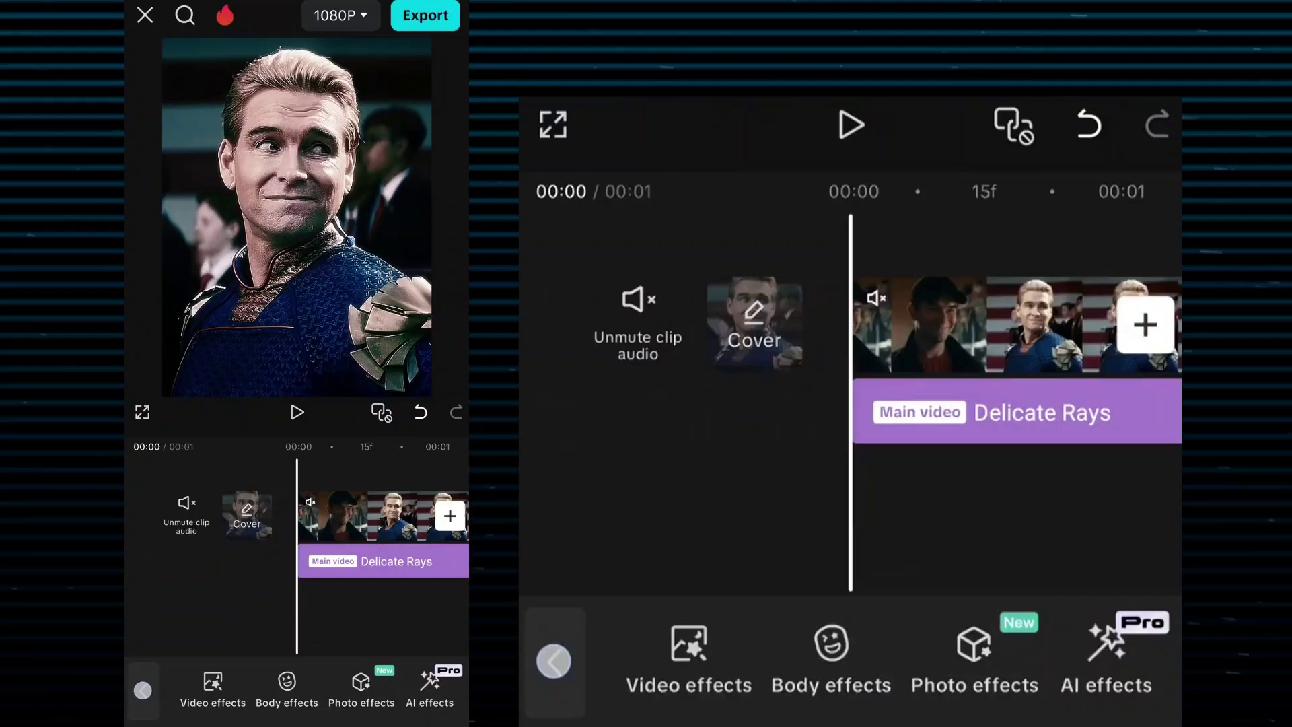
- Export the graded clip at 1080P and close the share screen
click(347, 12)
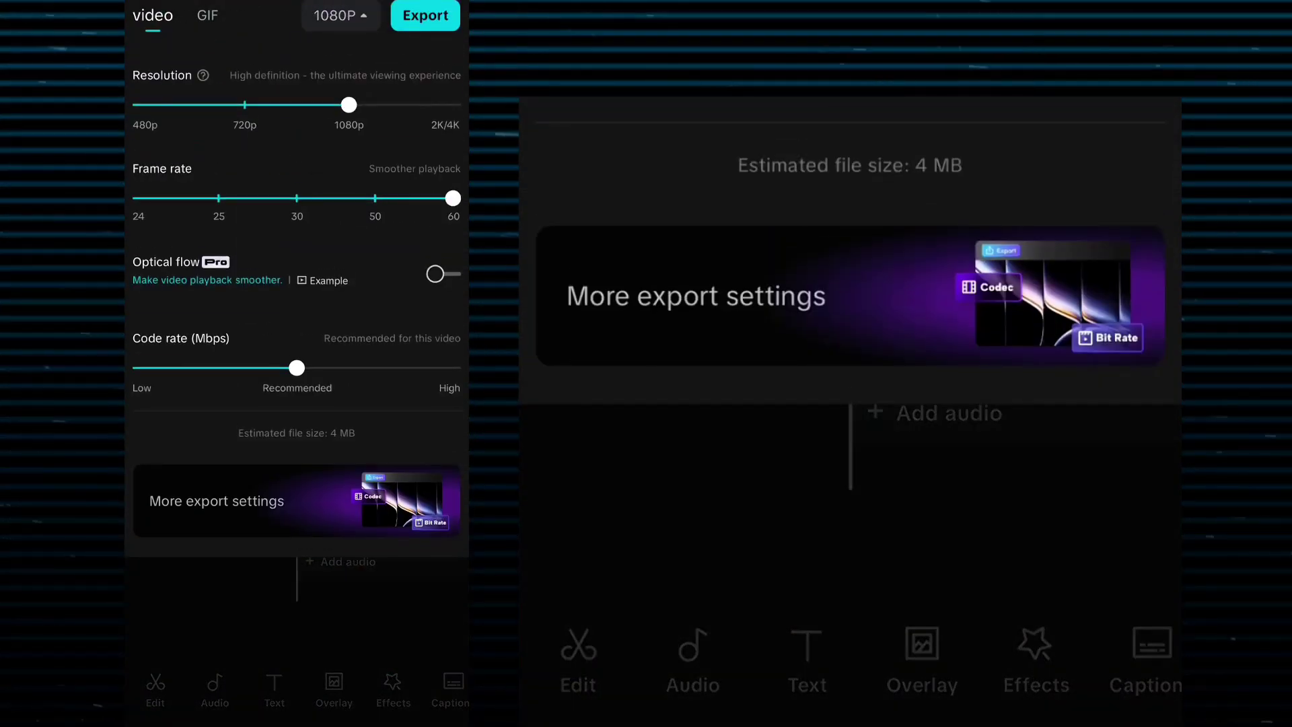
click(425, 15)
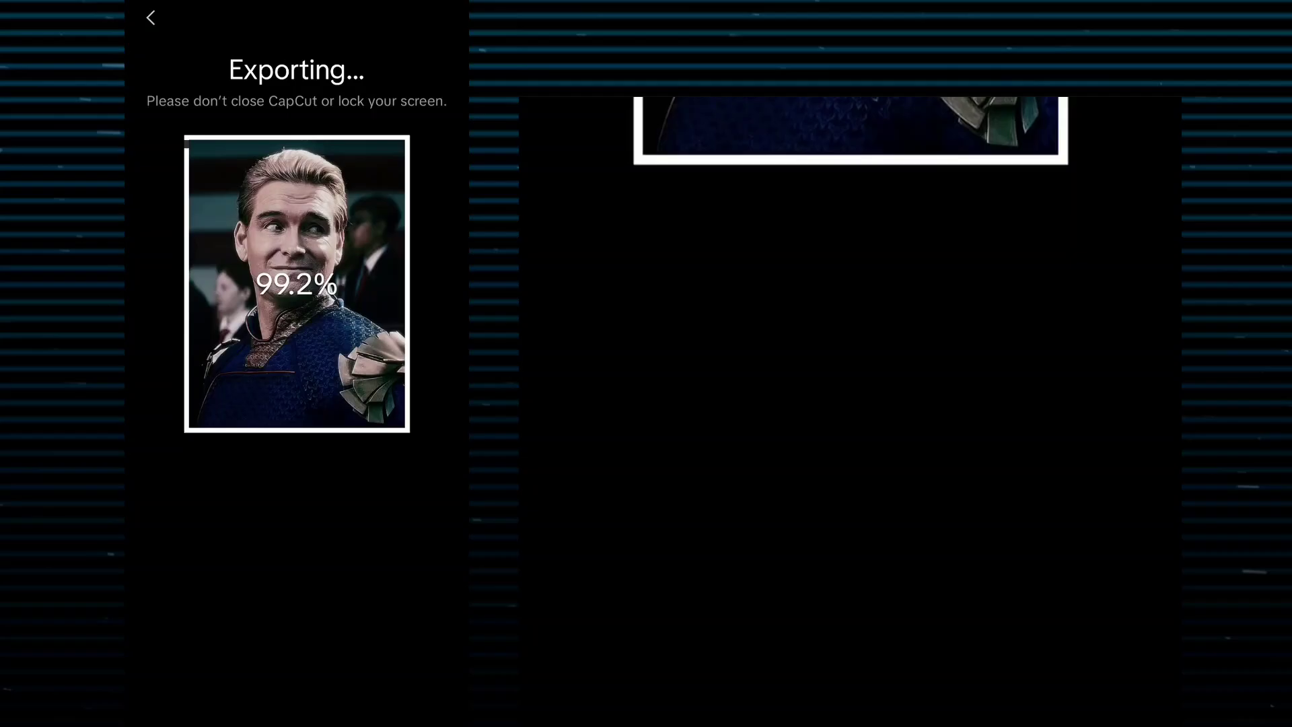
click(432, 17)
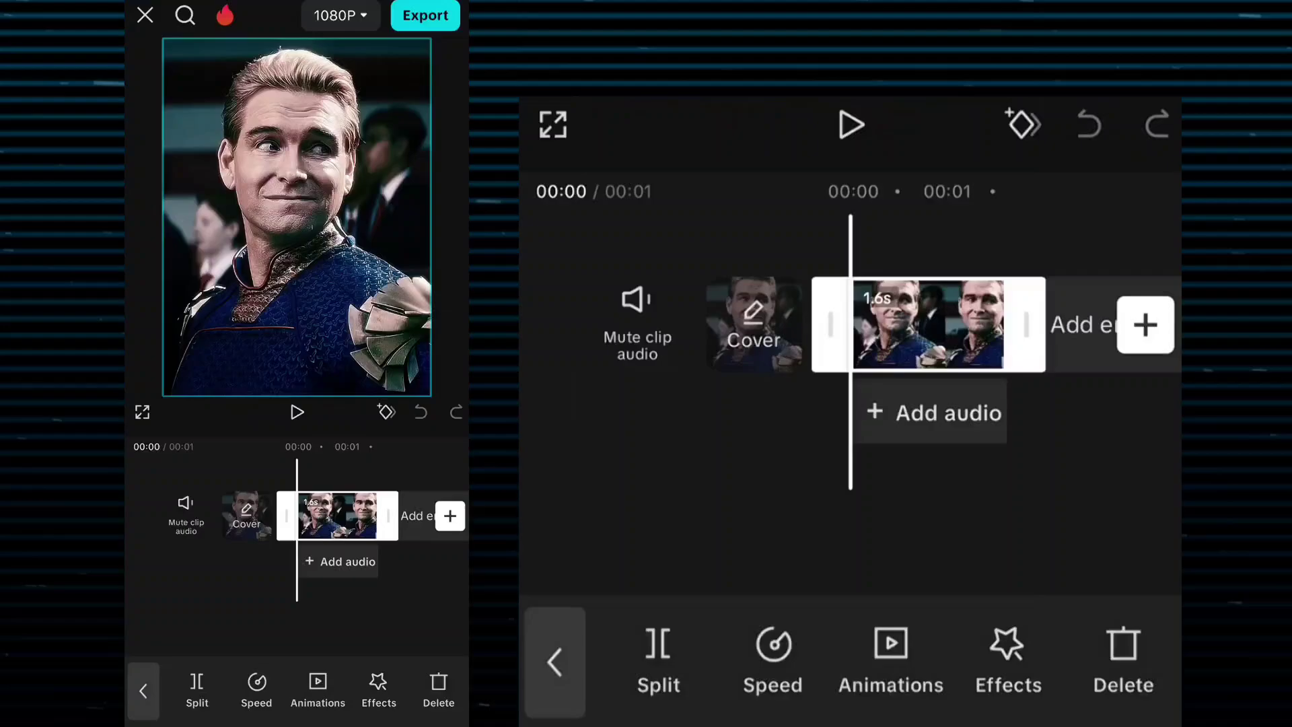
- Duplicate the clip onto an overlay track aligned with the main clip's start
drag(1111, 646, 744, 634)
mouse_move(1009, 643)
mouse_down()
mouse_move(730, 637)
mouse_move(818, 643)
mouse_move(770, 621)
mouse_up()
click(852, 643)
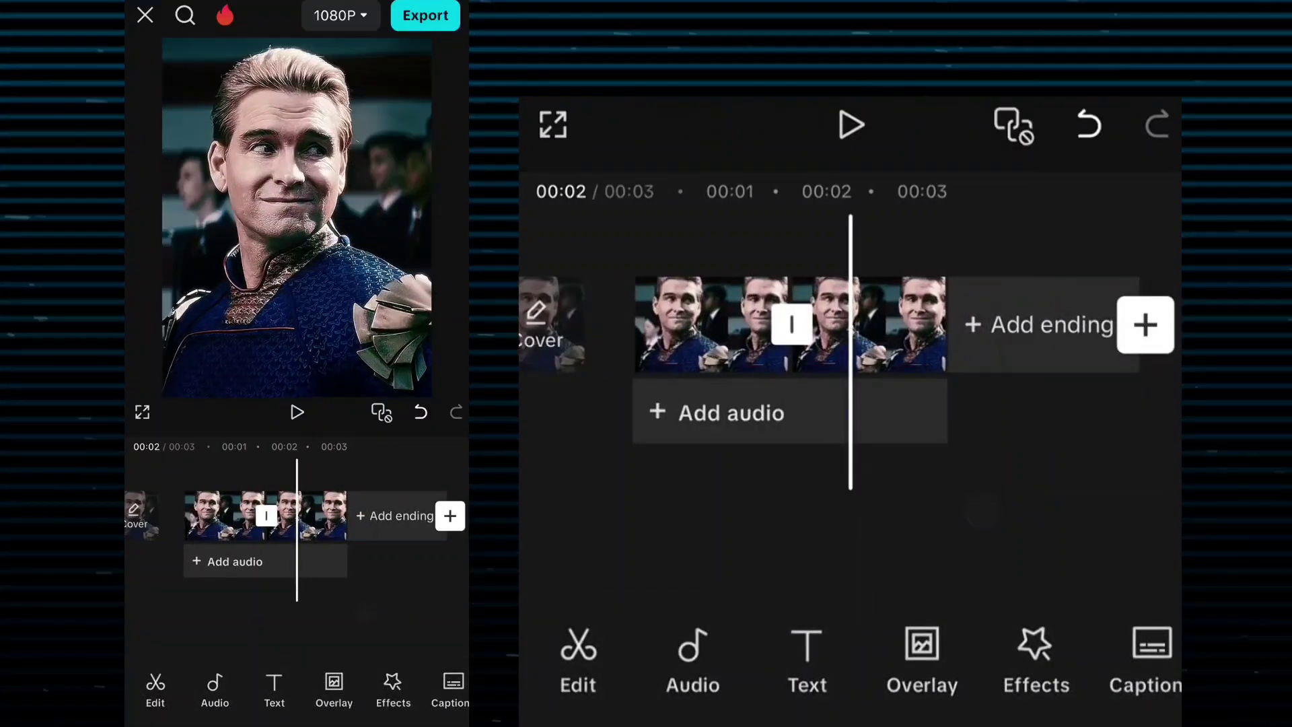
click(869, 324)
drag(994, 646, 693, 655)
mouse_move(1120, 637)
mouse_down()
mouse_move(721, 658)
mouse_move(1012, 640)
mouse_move(858, 647)
mouse_up()
click(862, 646)
click(1001, 491)
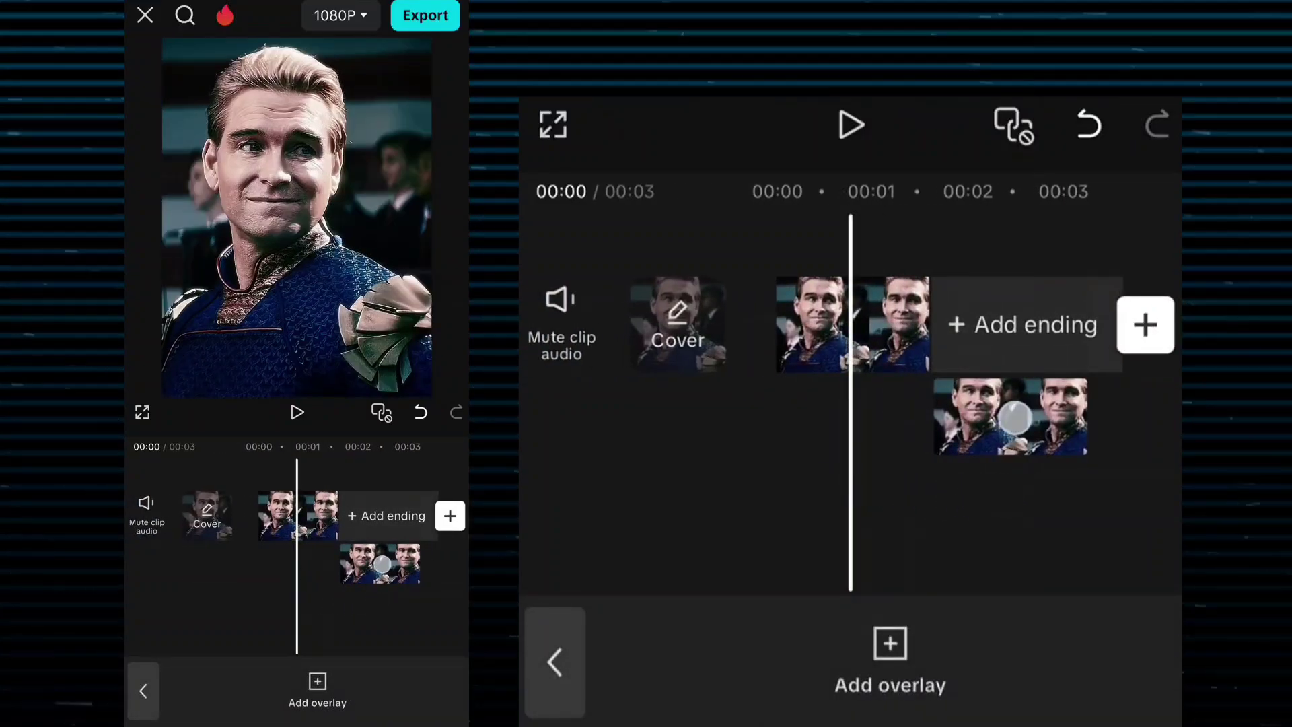
drag(1009, 418, 852, 420)
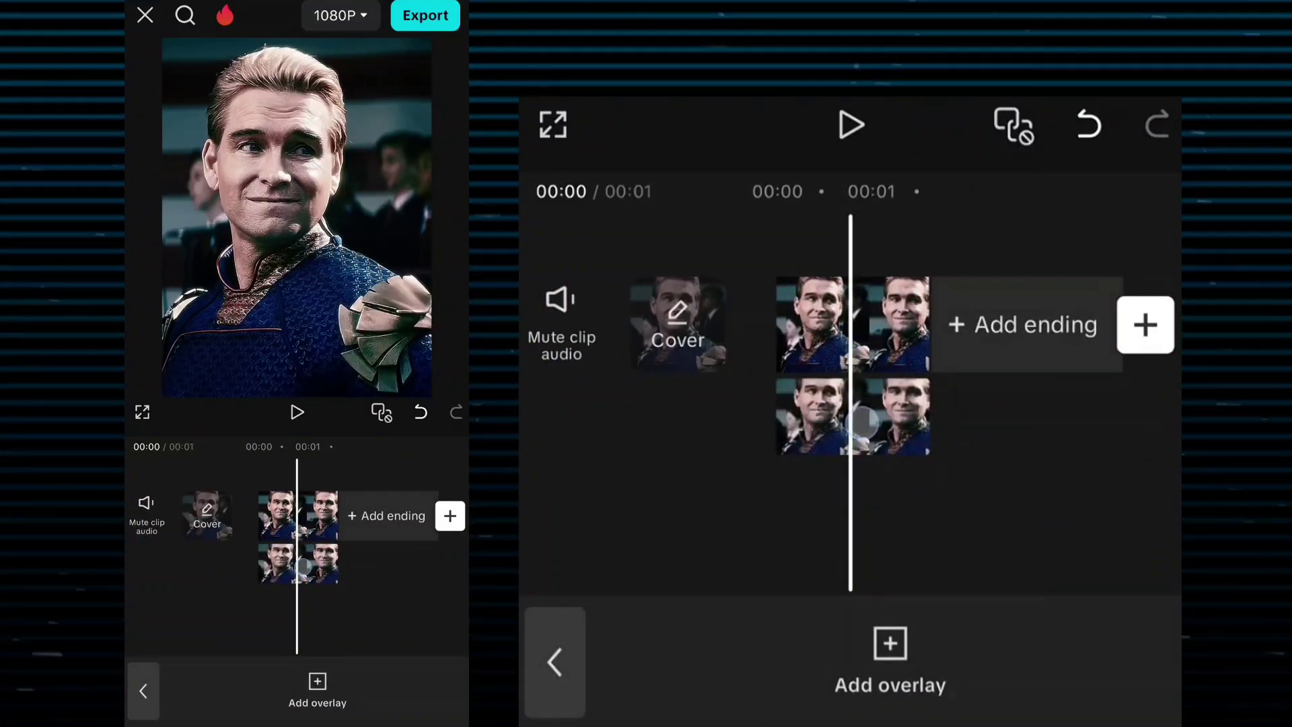
- Shift the overlay image right and the main image left so each fills half
drag(298, 338, 413, 340)
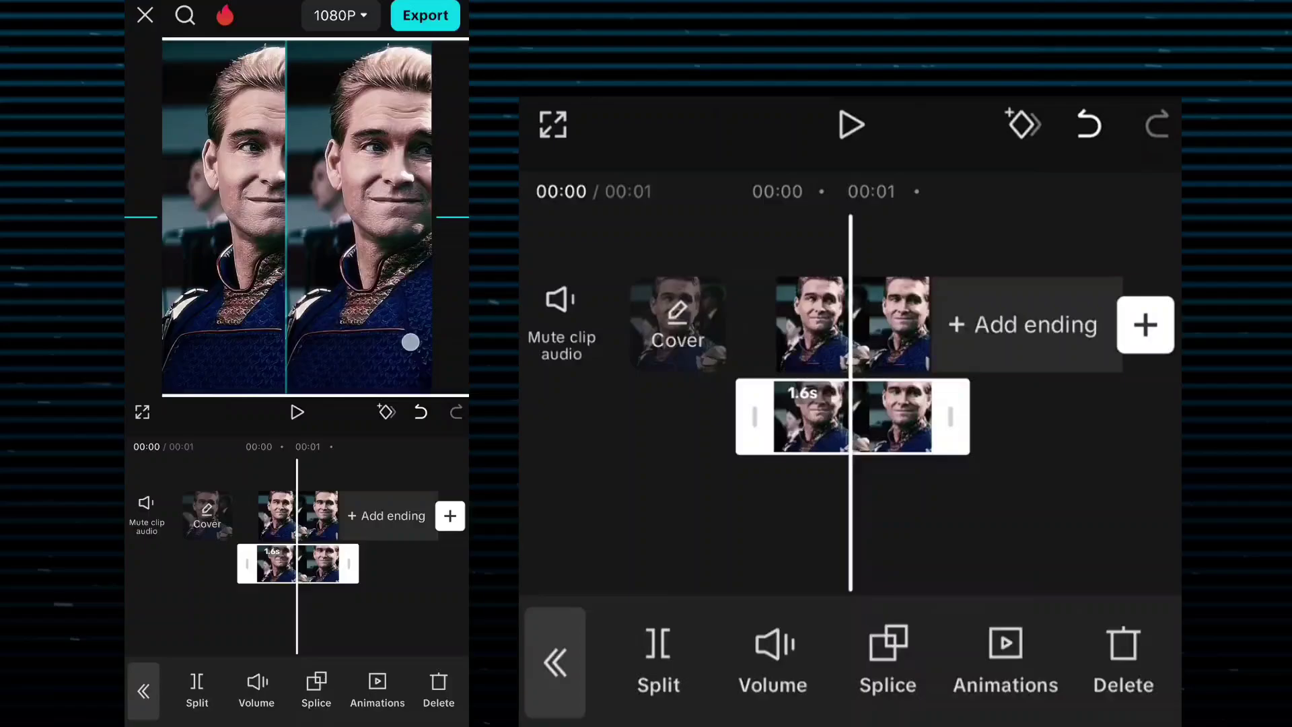
click(818, 324)
drag(331, 332, 258, 329)
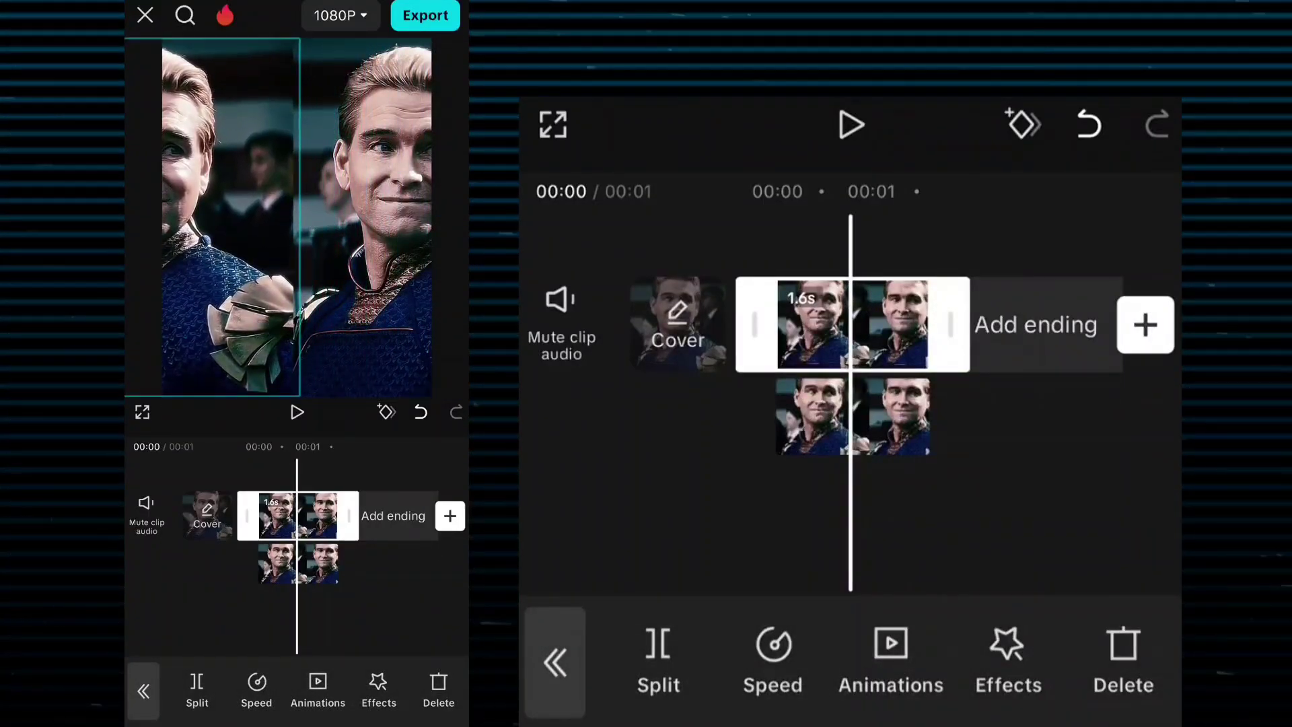
drag(374, 350, 368, 338)
click(838, 432)
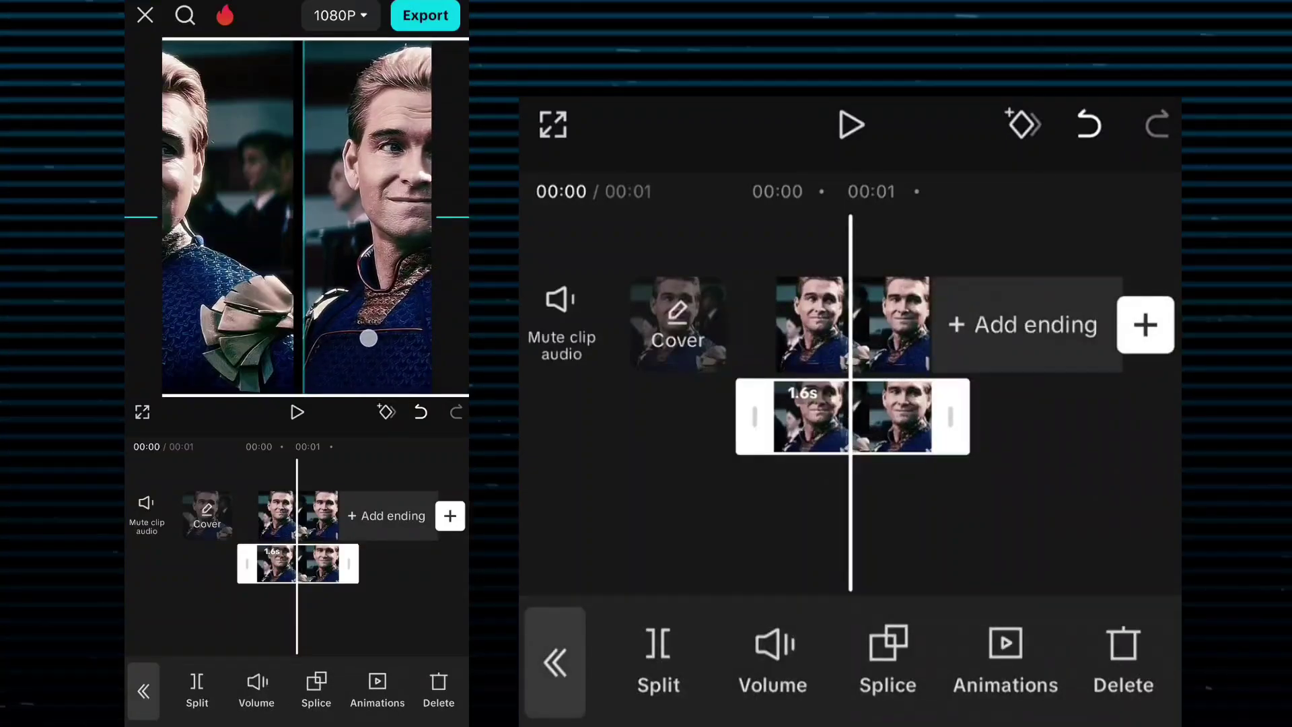
click(910, 551)
click(838, 324)
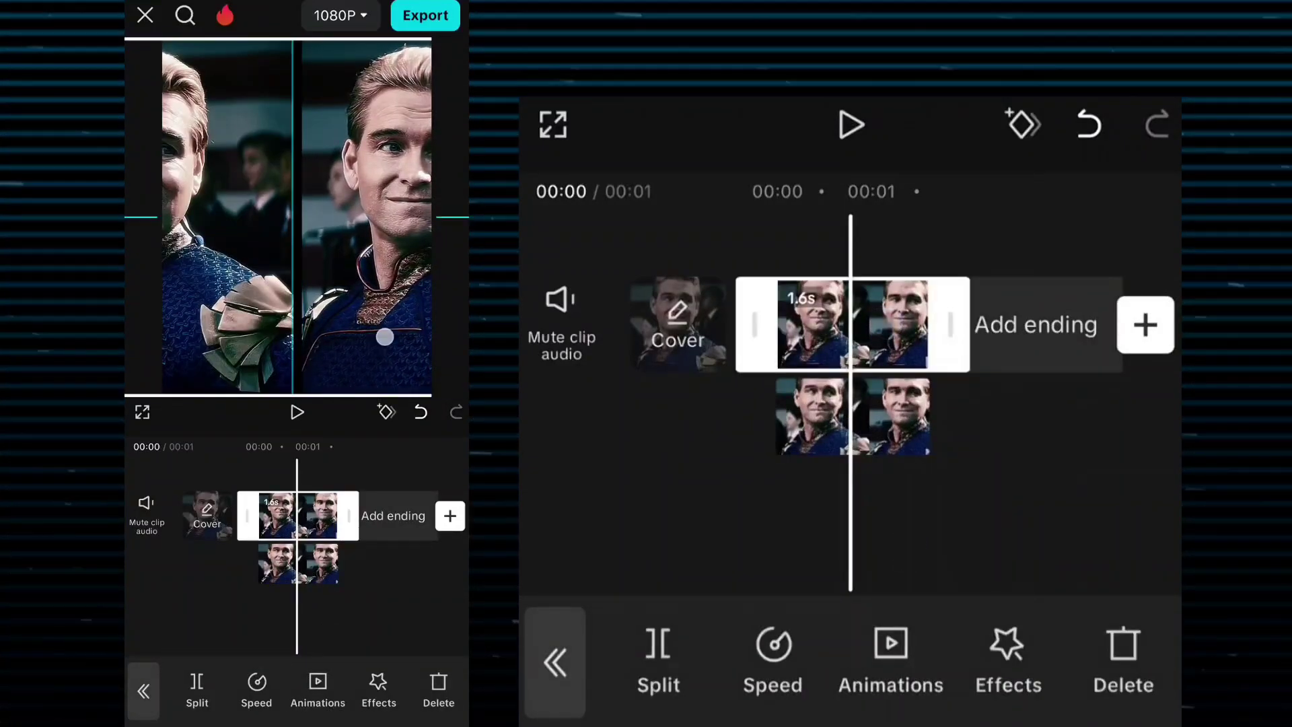
mouse_move(369, 336)
mouse_down()
mouse_move(378, 350)
mouse_move(387, 327)
mouse_up()
click(839, 416)
click(839, 323)
click(938, 541)
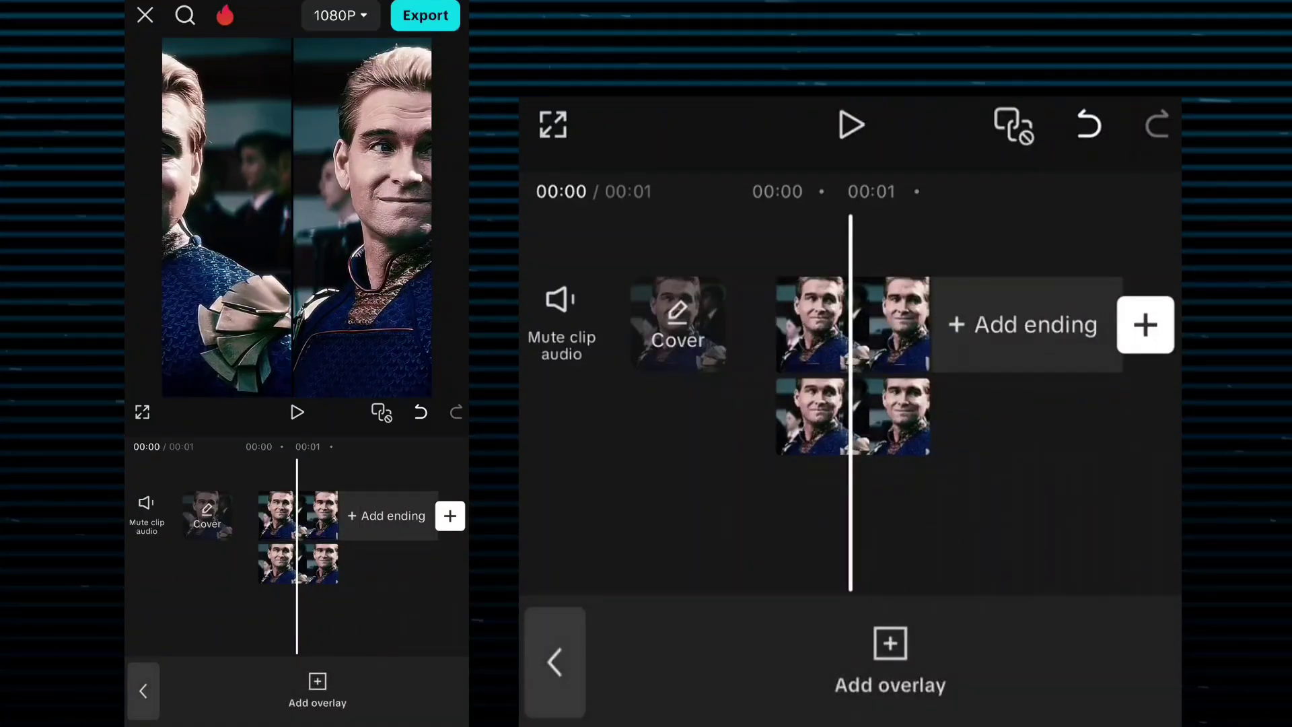
- Search Video effects for 'motion blur' and apply Motion Blur
click(554, 661)
click(1033, 647)
click(691, 641)
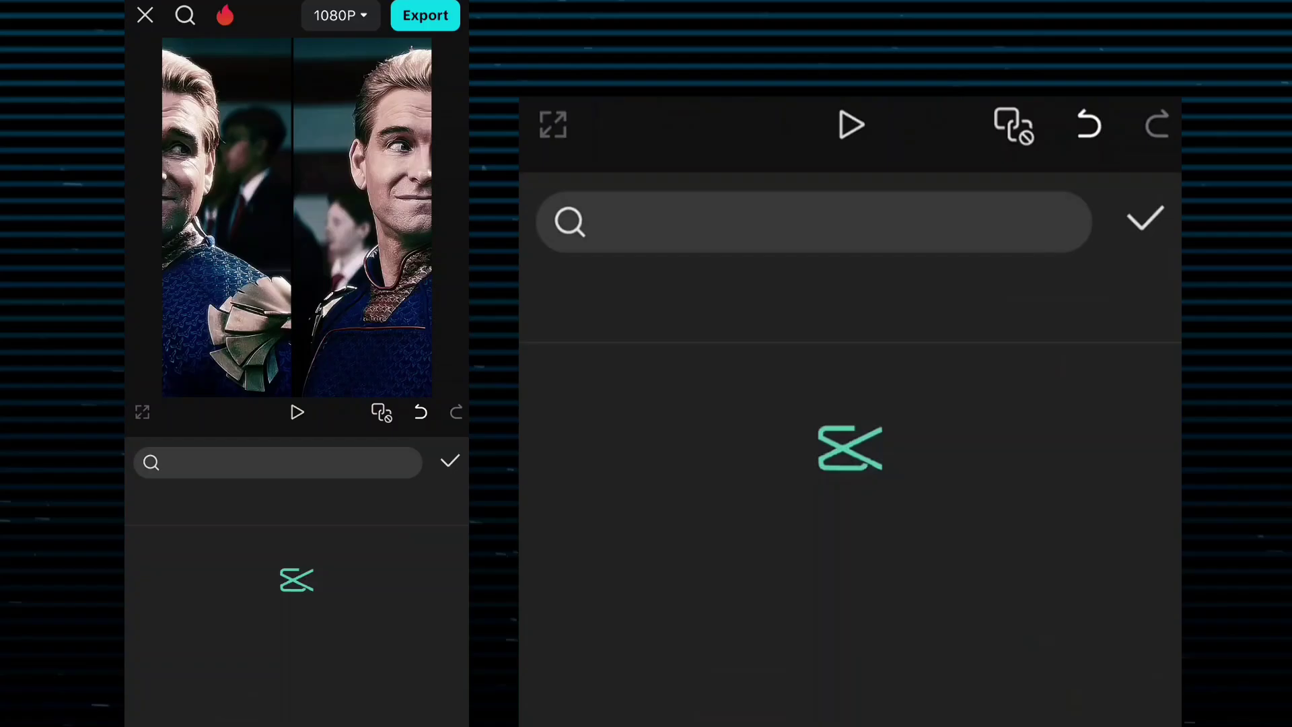
click(813, 222)
text(motio)
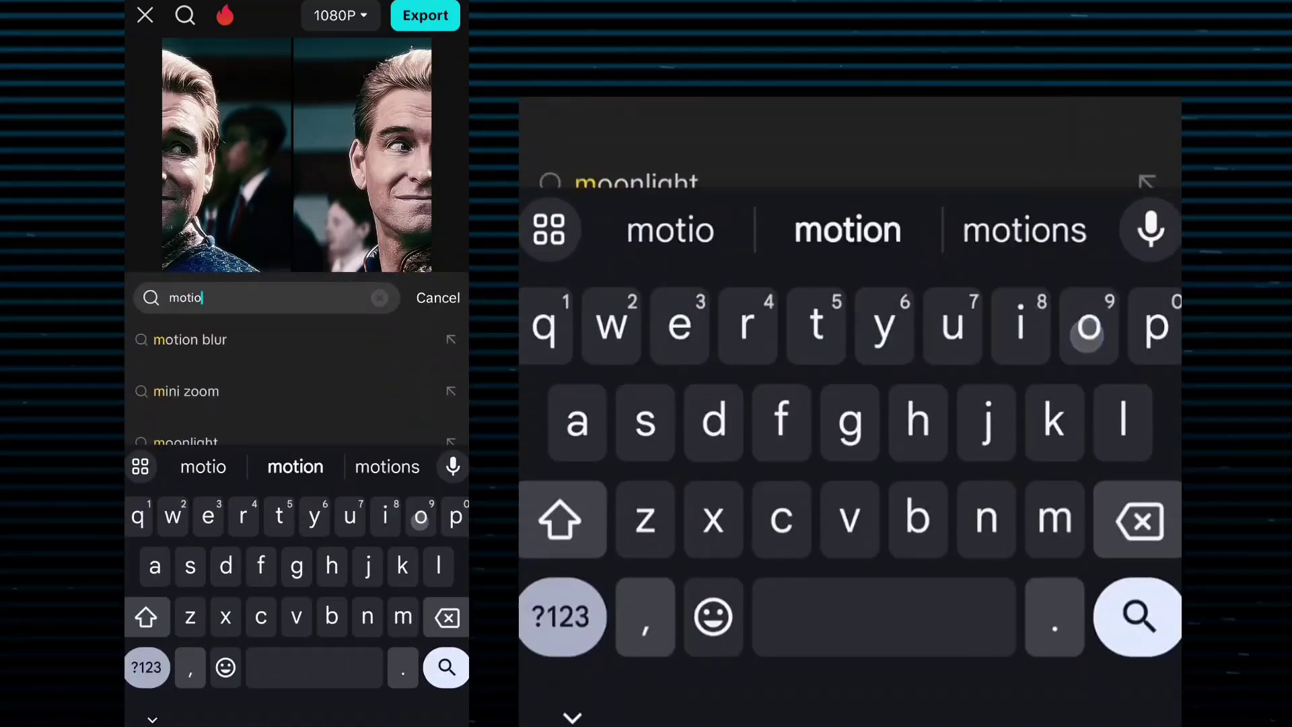
click(848, 231)
click(191, 339)
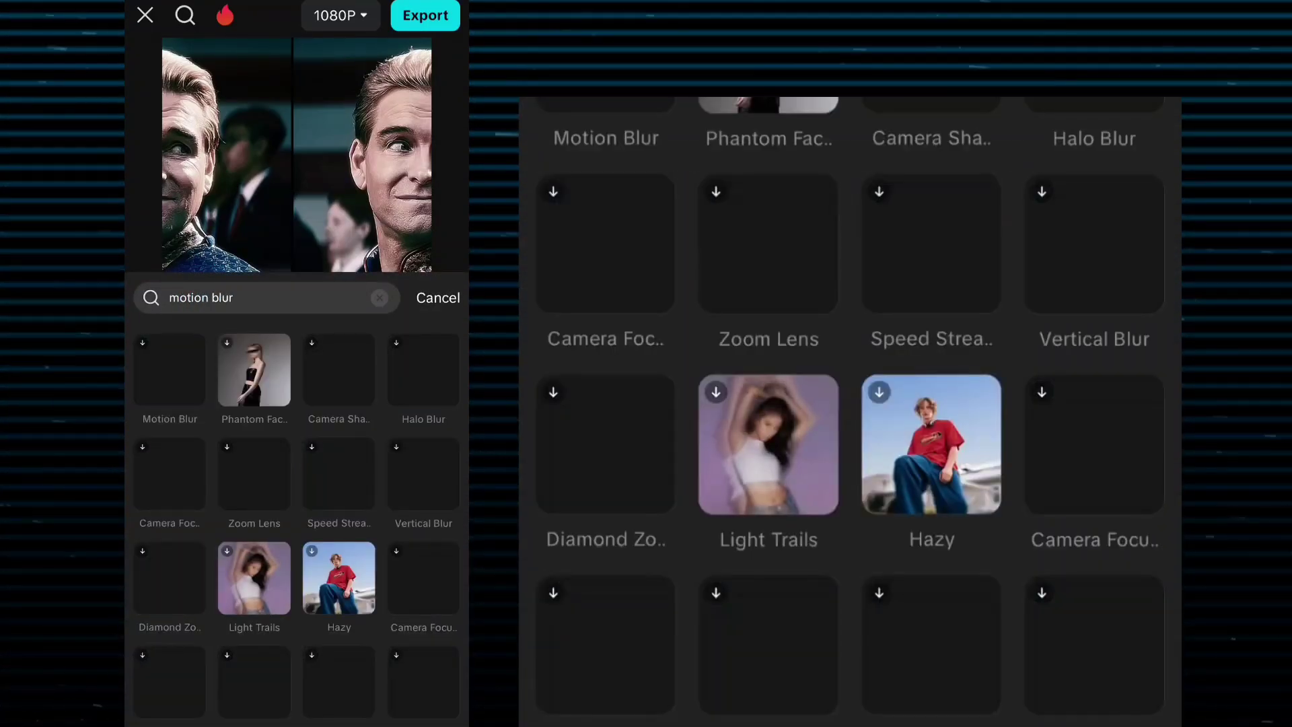
click(170, 380)
click(438, 298)
click(1145, 219)
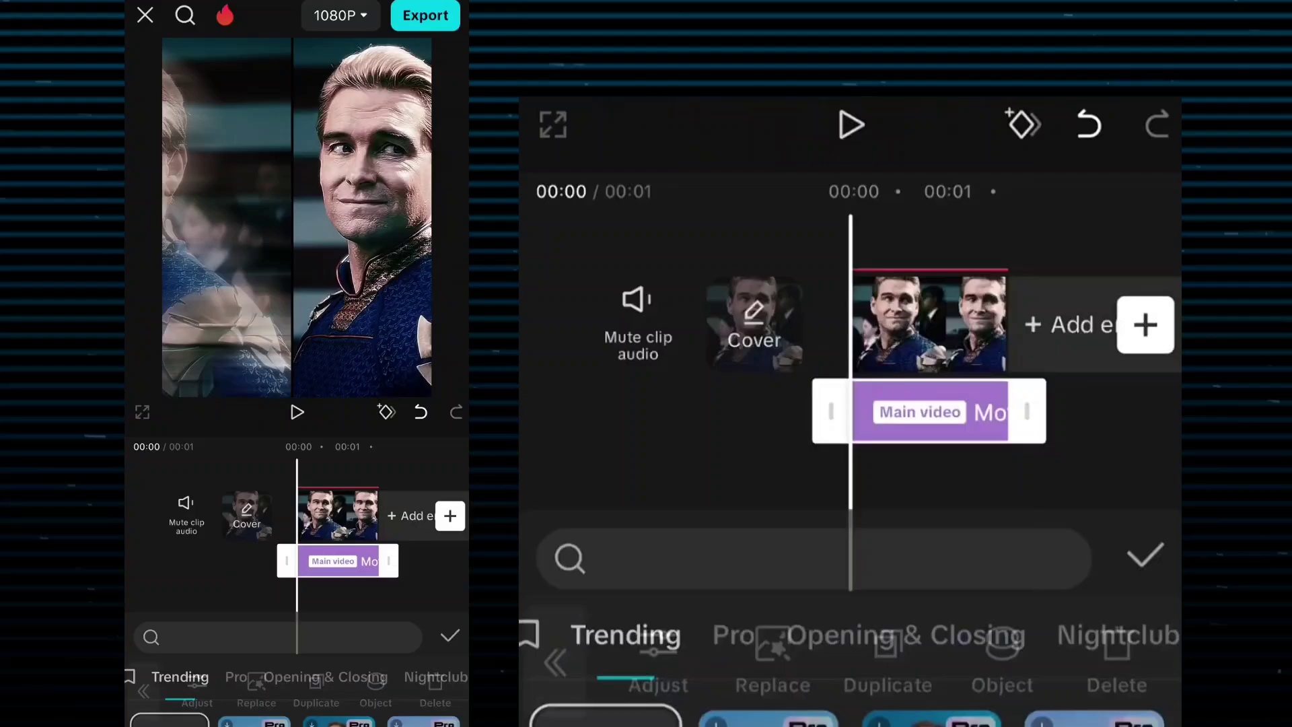
- Set Motion Blur to All videos with Horizontal 100 and higher intensity
click(1001, 634)
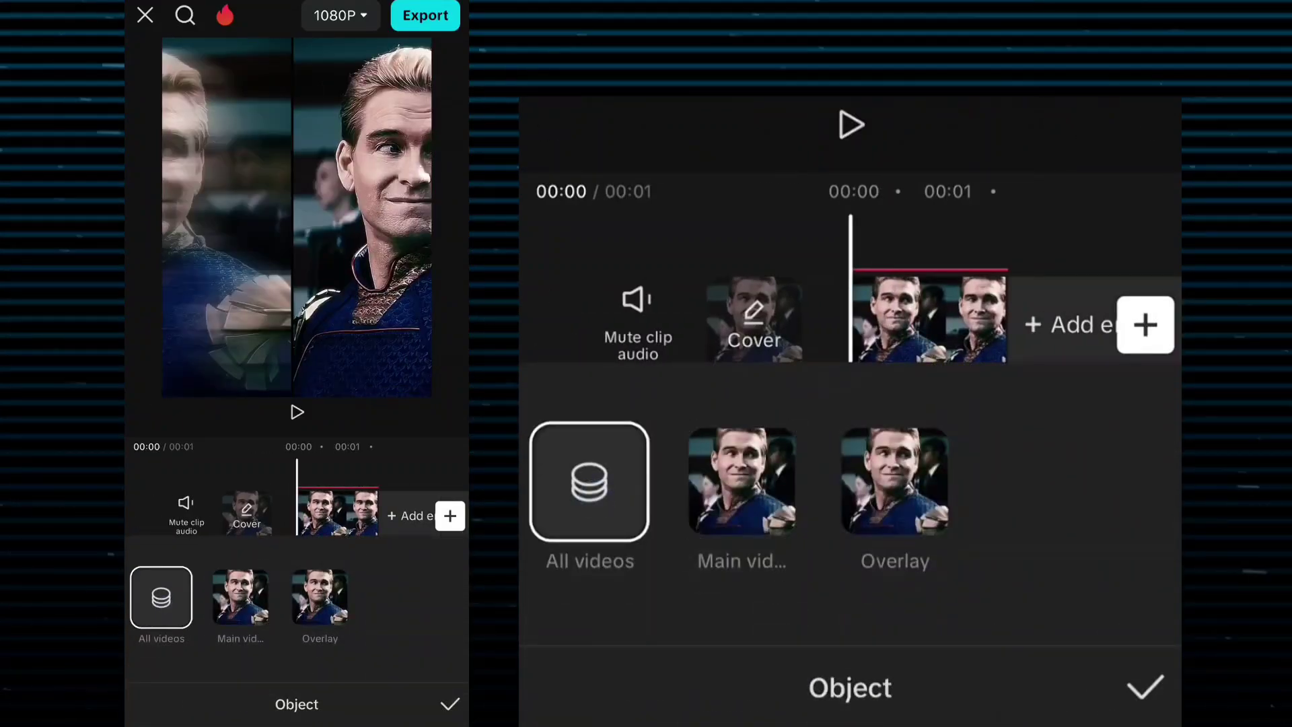
click(1145, 688)
click(657, 647)
drag(1002, 502, 1147, 503)
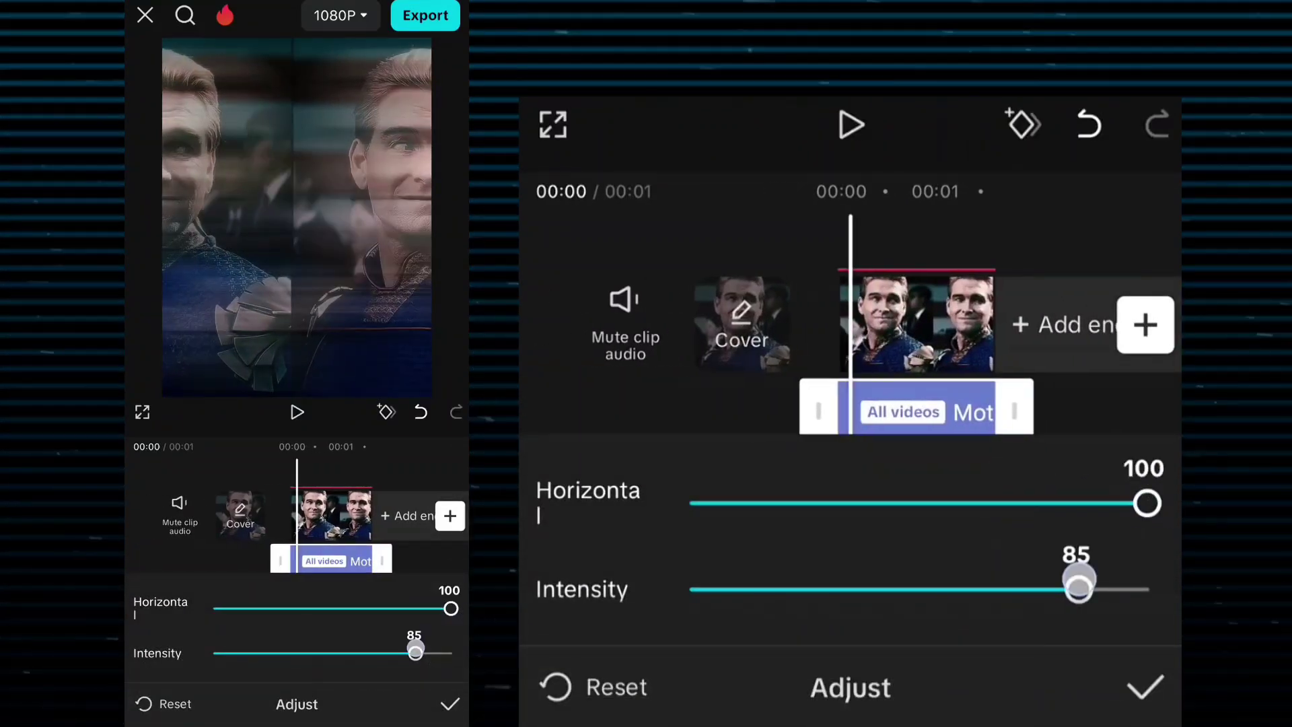
drag(1078, 585, 1147, 589)
click(1145, 688)
- Duplicate the Motion Blur effect twice, then reopen the video effects catalogue
click(887, 647)
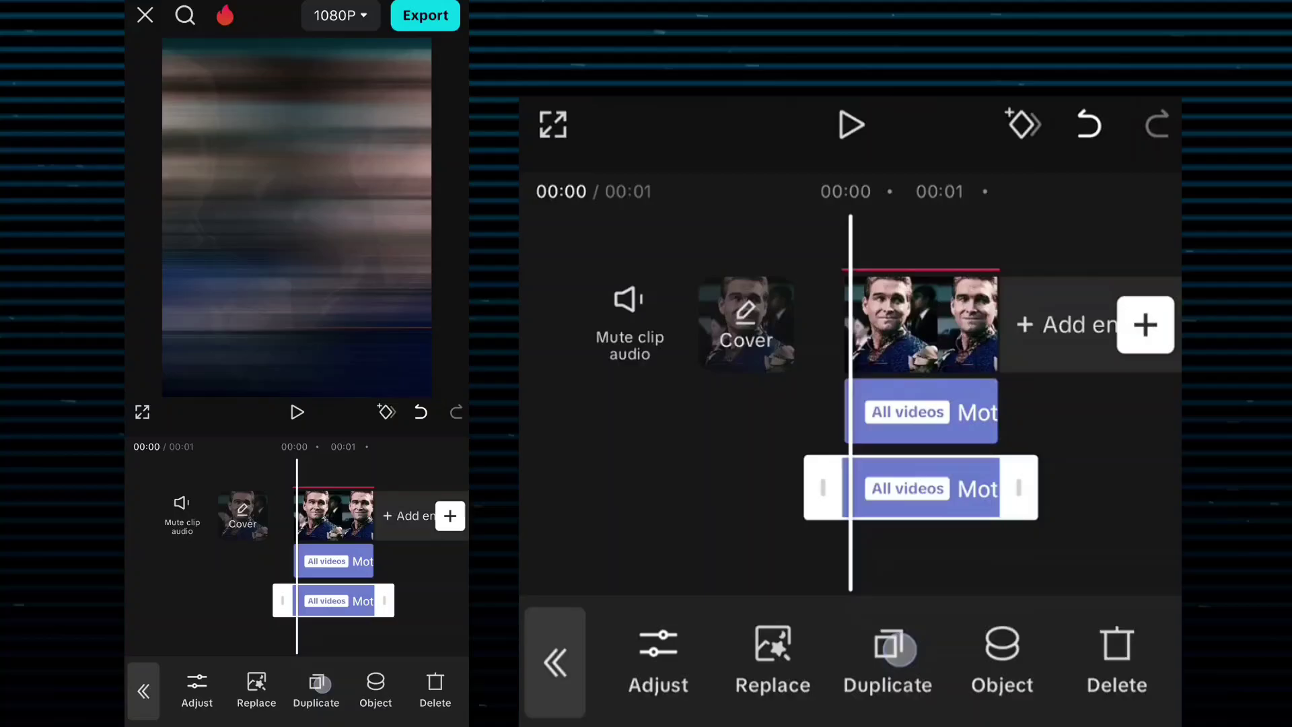
click(904, 636)
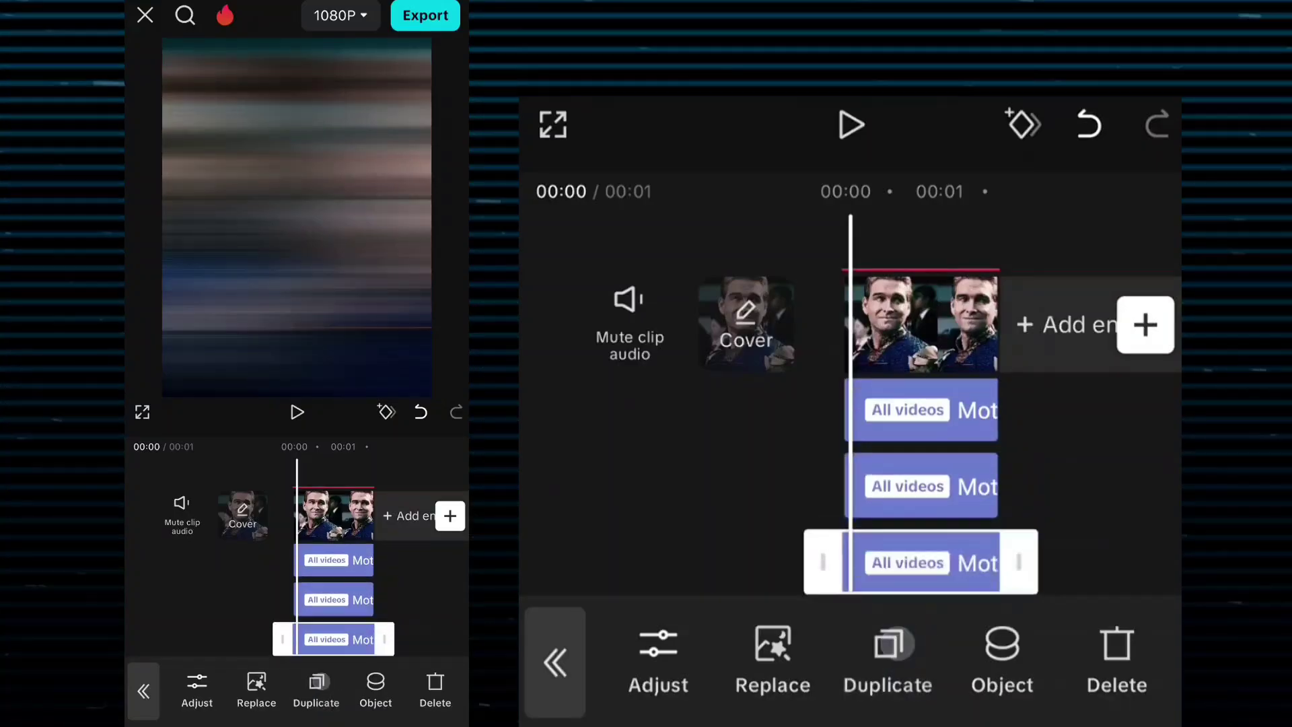
click(738, 511)
click(691, 657)
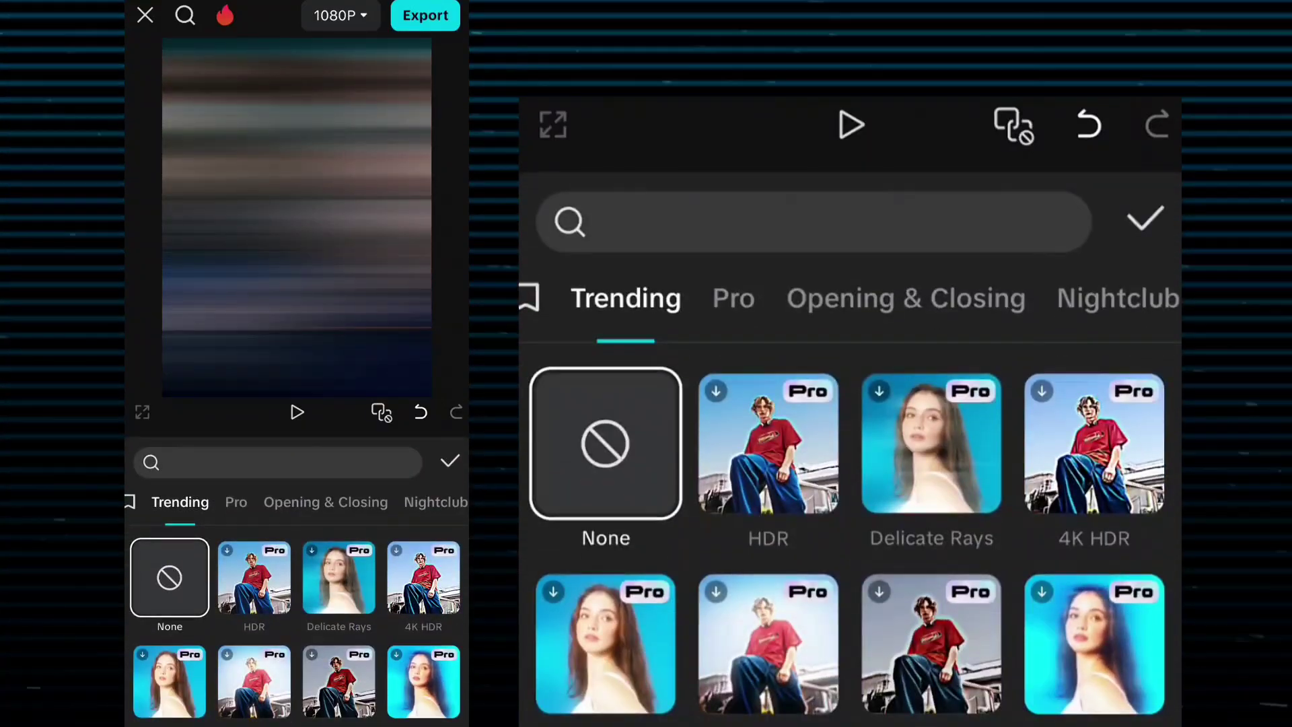
- Search for 'edge glow' and apply the Edge Glow effect
click(809, 223)
text(ed)
click(846, 229)
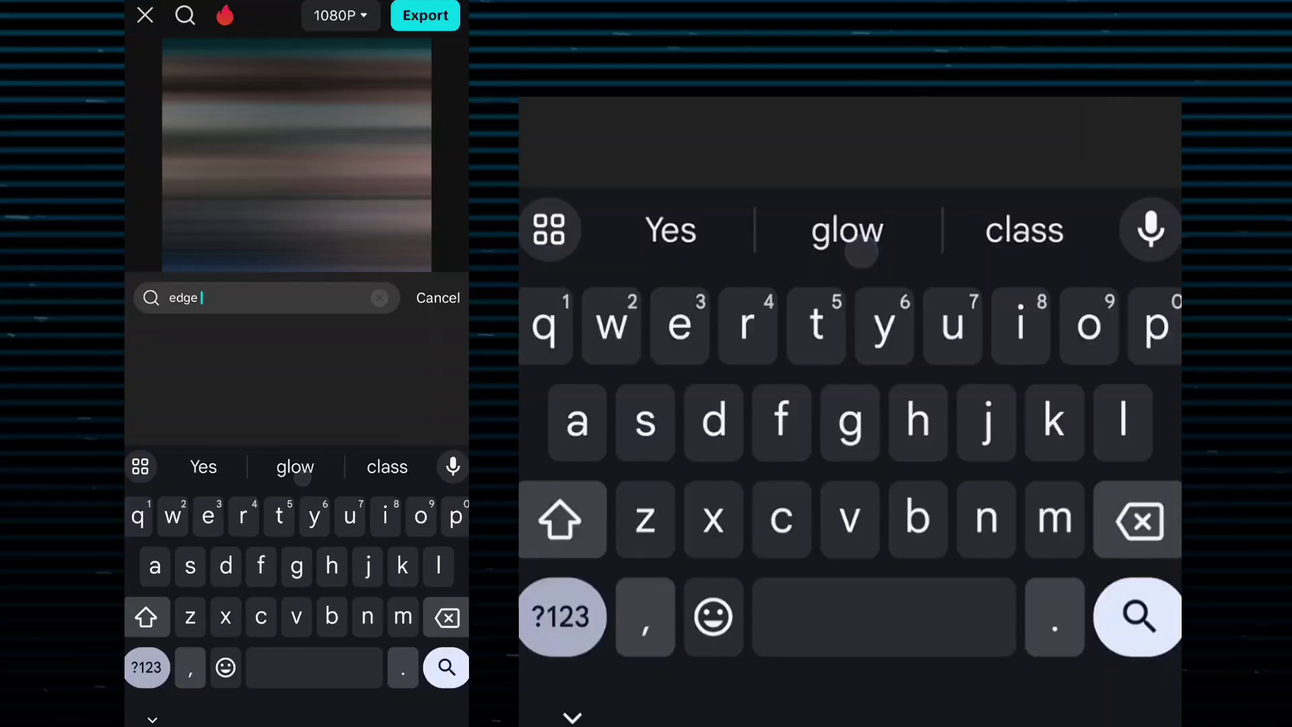
text(glow)
key(Return)
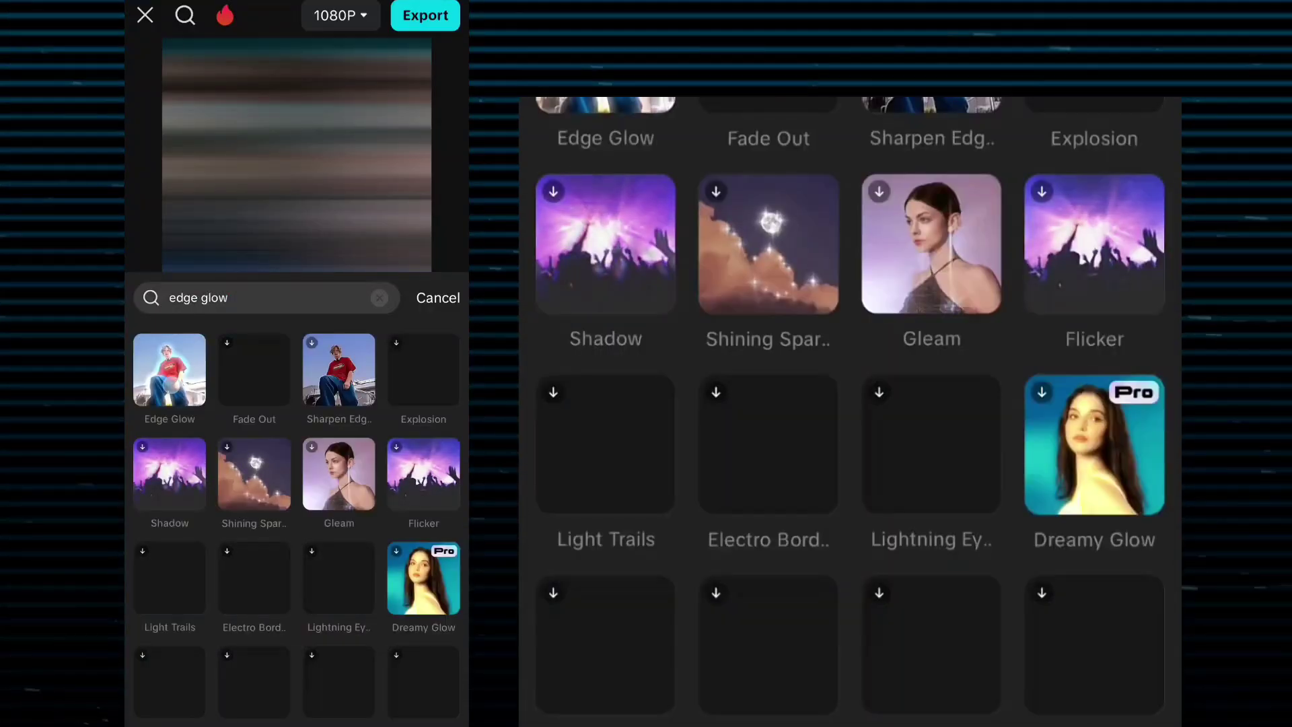
click(437, 297)
click(1141, 217)
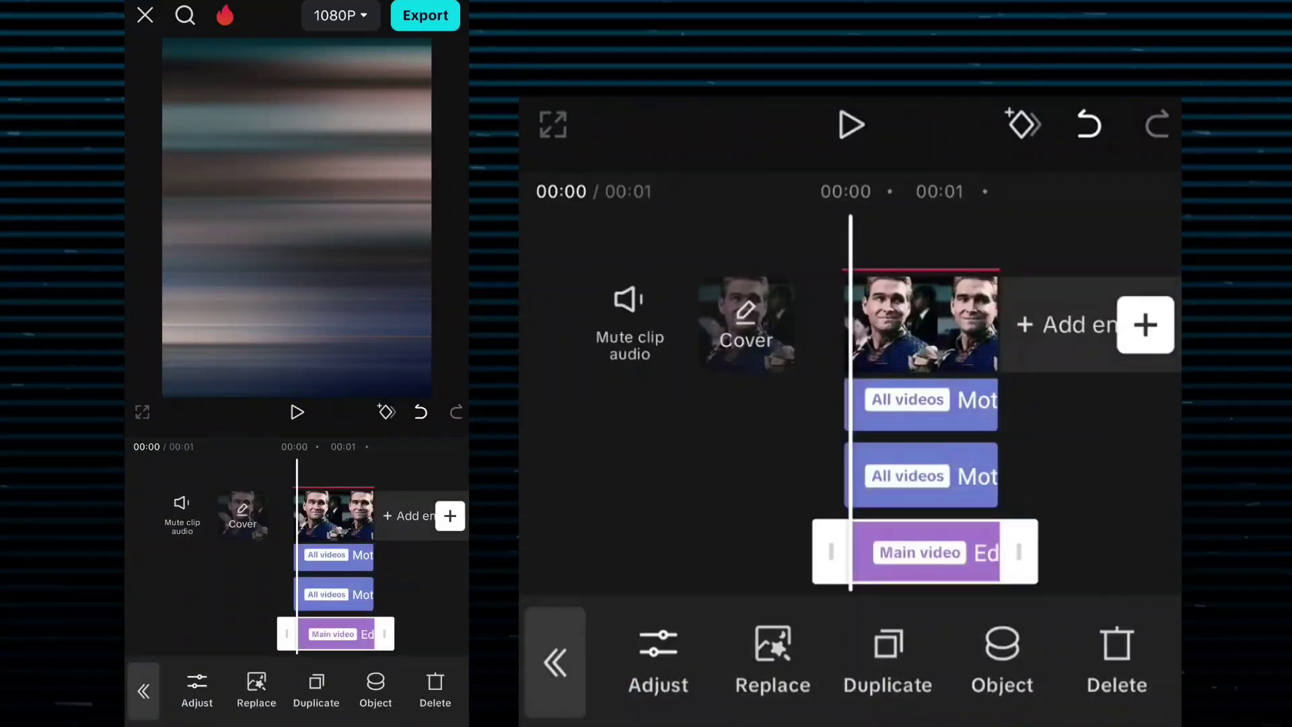
- Apply Edge Glow to All videos with glow strength about 50
click(1002, 656)
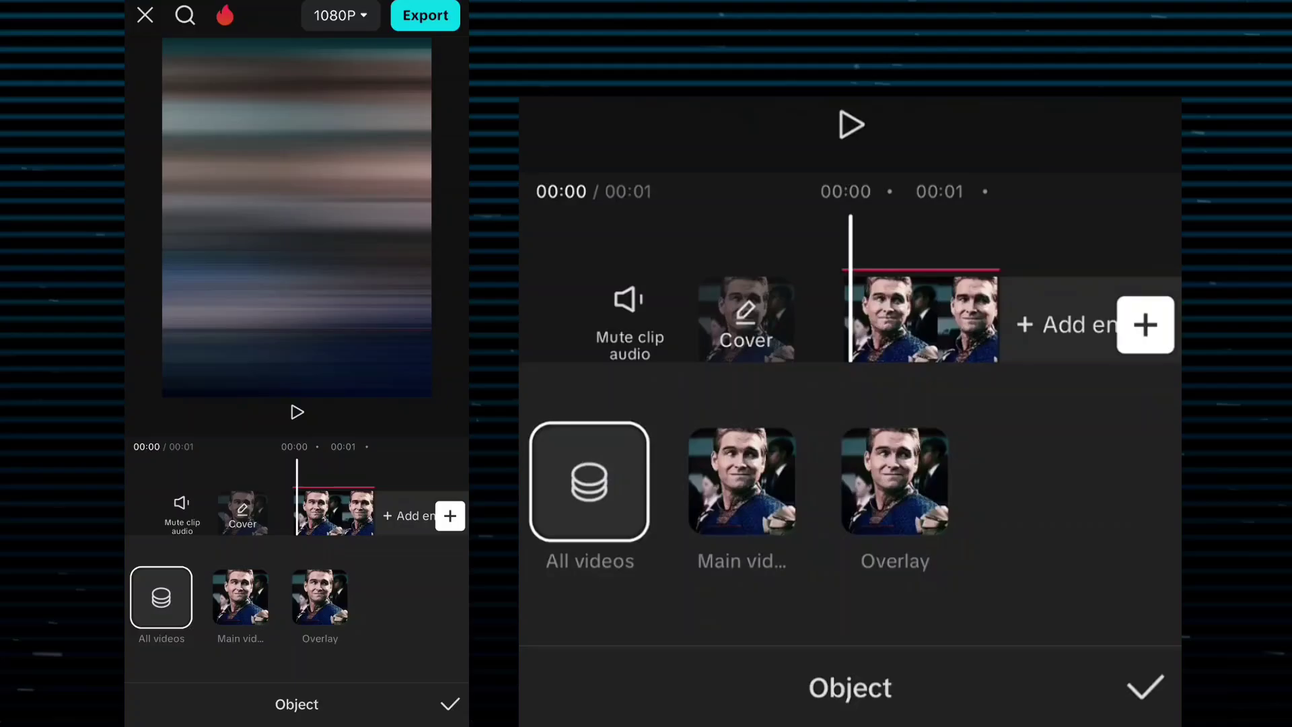
click(1145, 688)
click(657, 669)
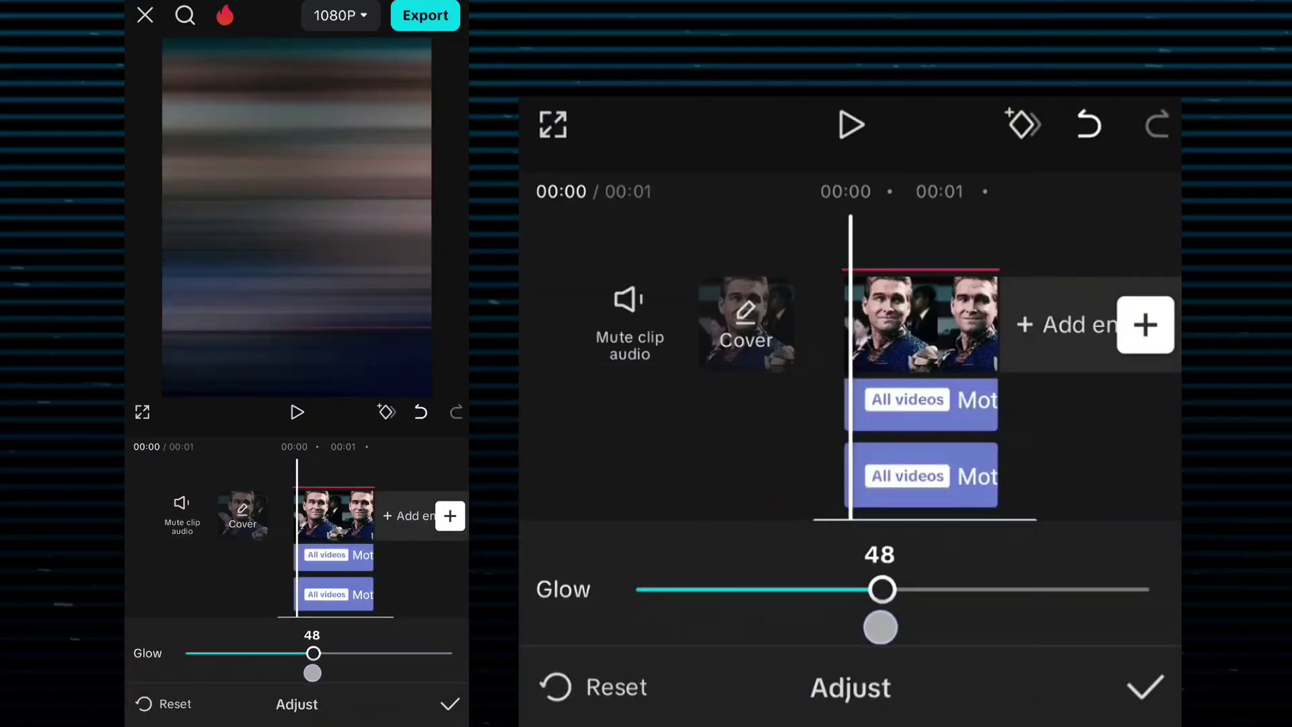
drag(887, 589, 896, 590)
- Confirm the glow setting, play back the edit, and return to the main tools
click(1145, 688)
click(555, 663)
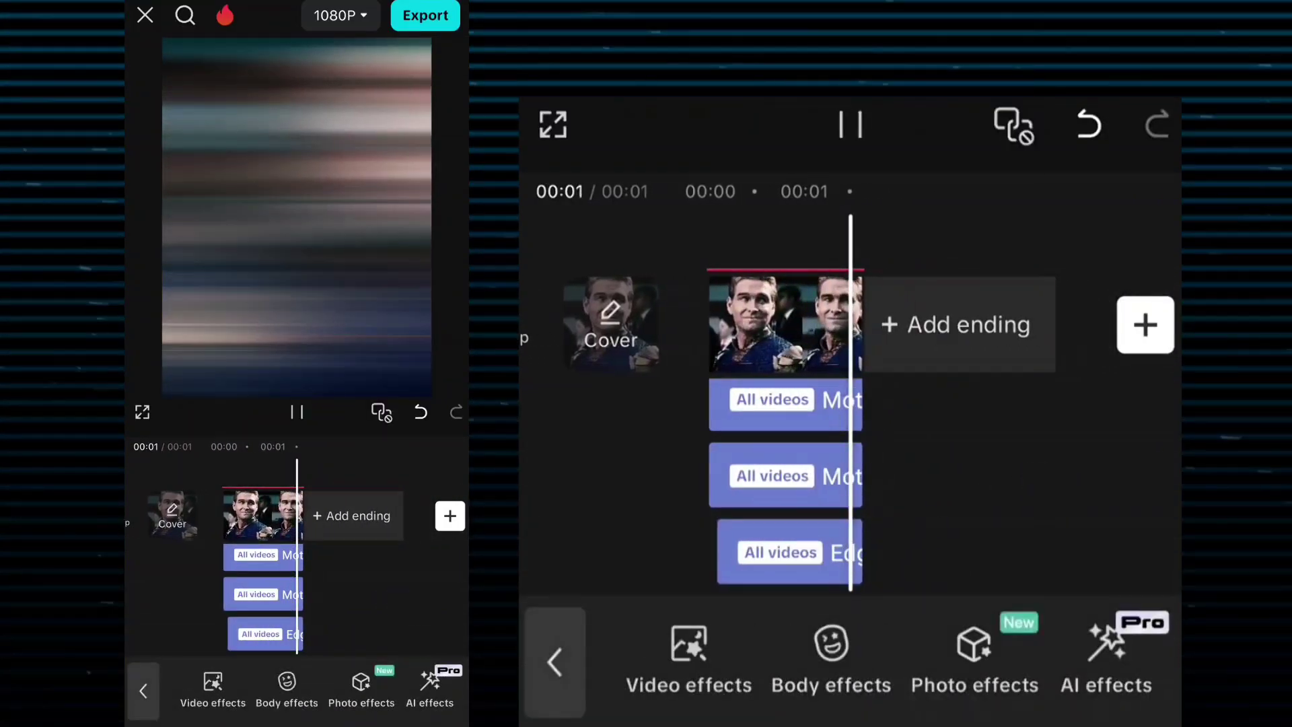
click(554, 663)
- Export the edit at 1080p and 60 fps
click(339, 15)
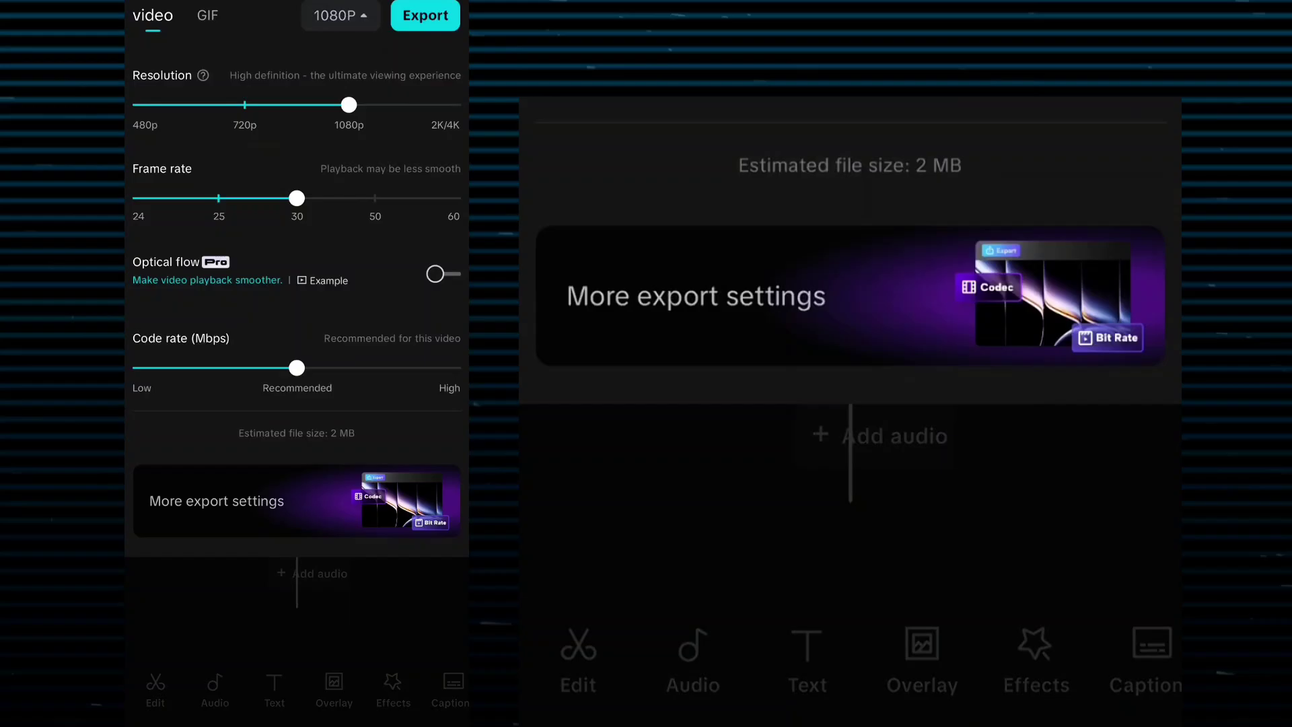
drag(296, 198, 454, 198)
click(425, 15)
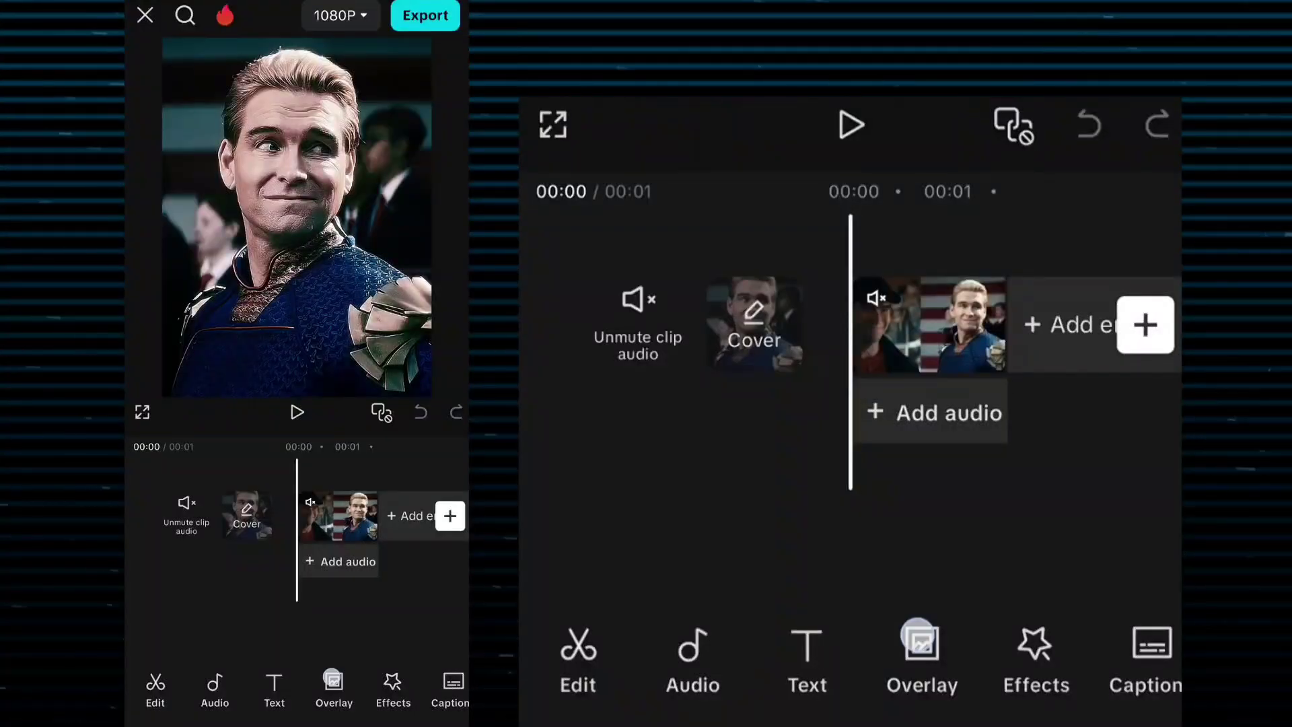
click(921, 641)
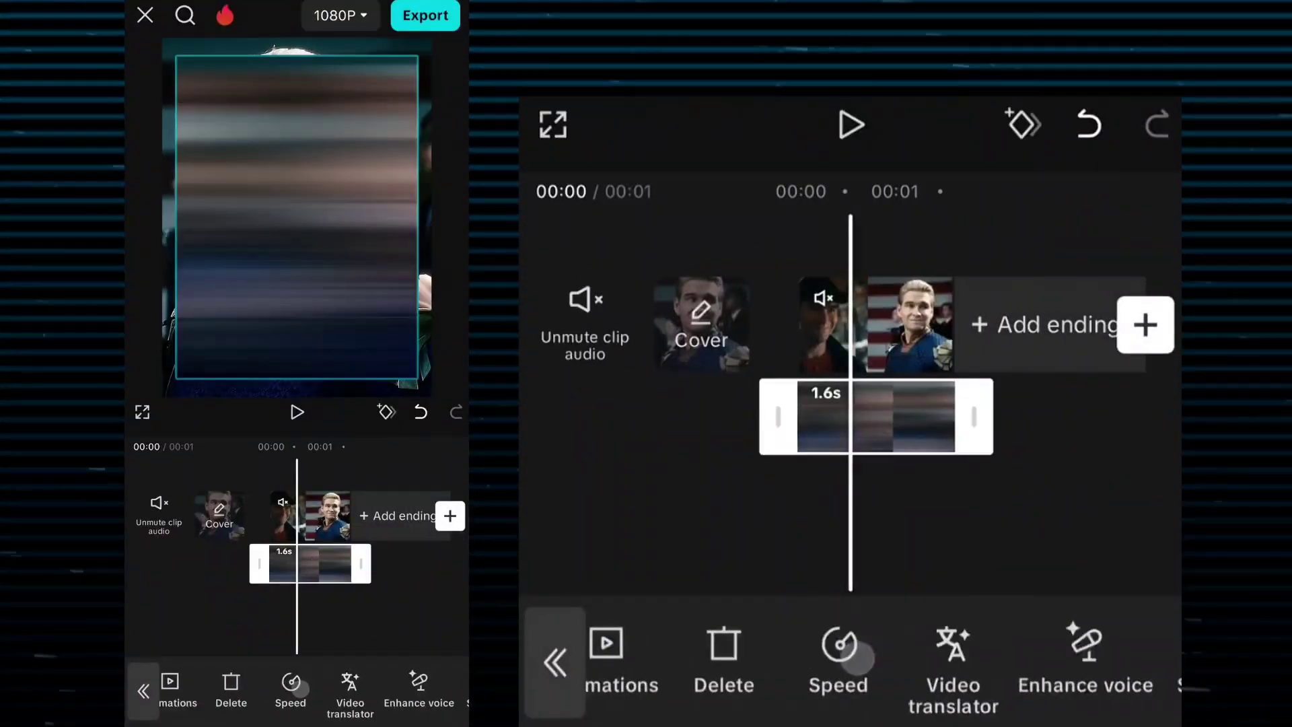
scroll(831, 650, right, 10)
scroll(831, 649, right, 5)
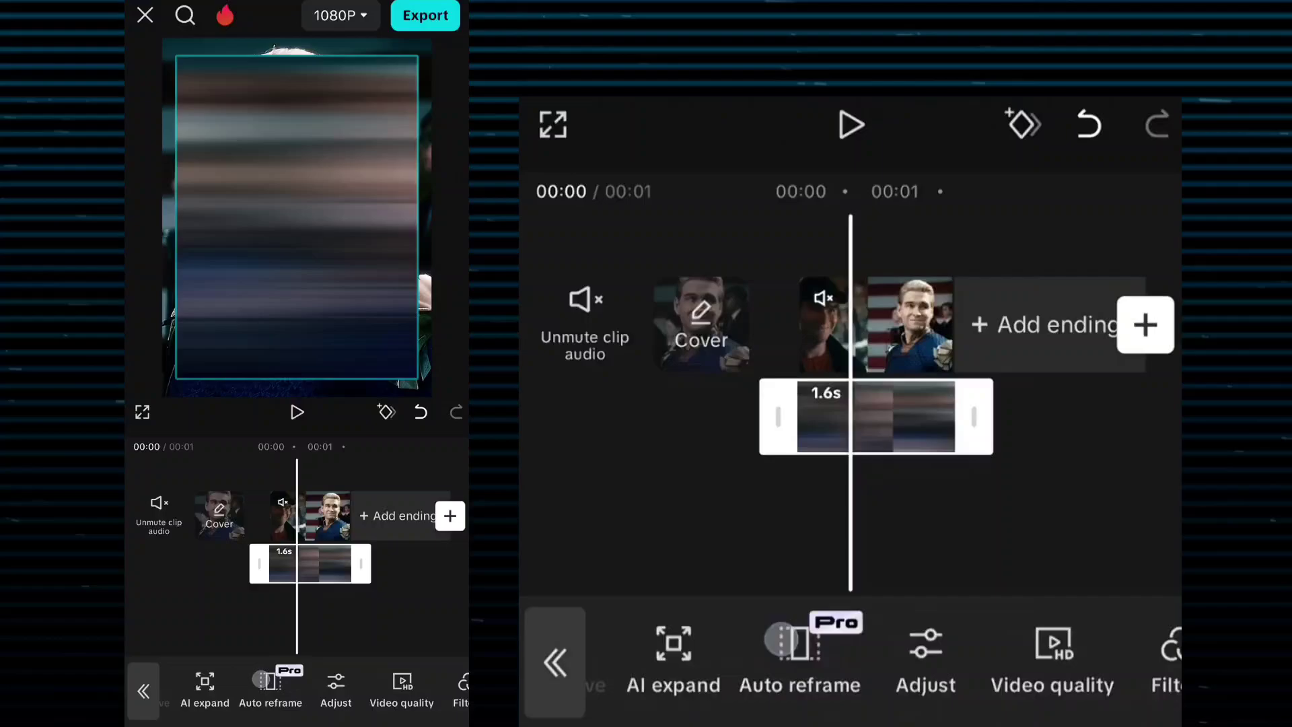
- Resize the blurred overlay, then reset its position to 0,0
click(885, 435)
drag(355, 323, 385, 154)
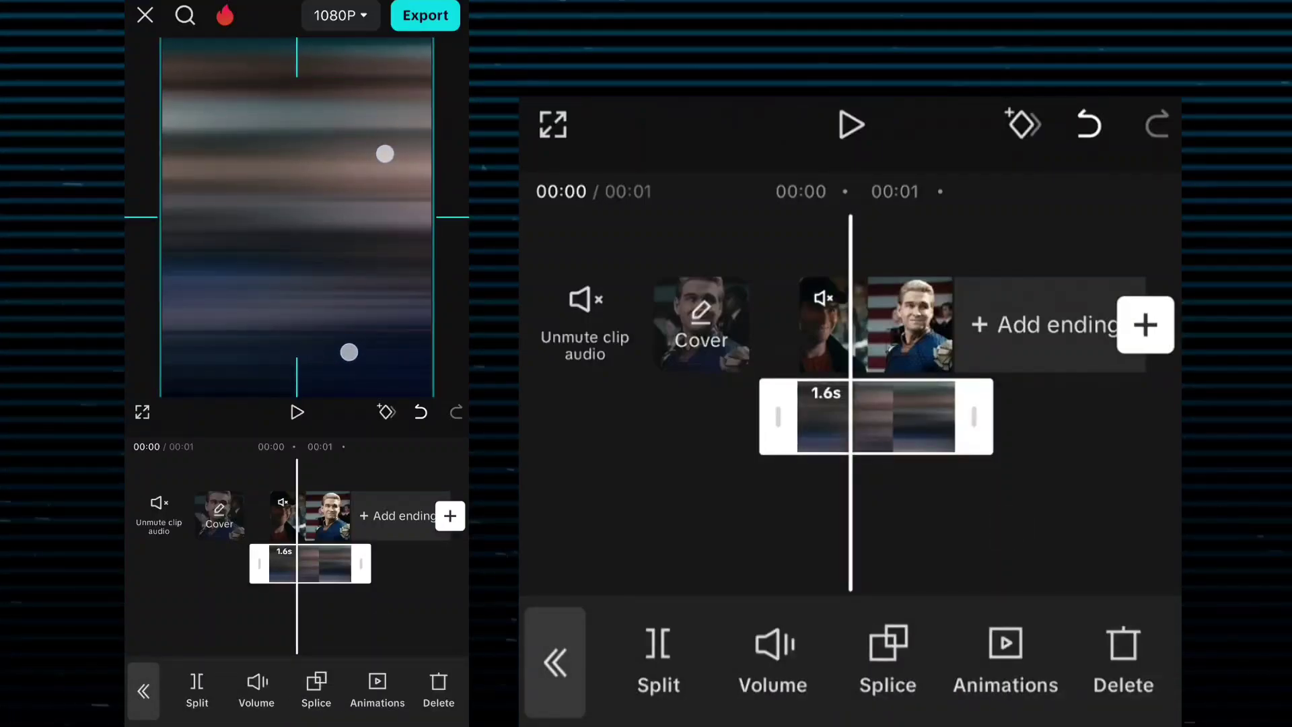
drag(348, 352, 349, 349)
click(928, 575)
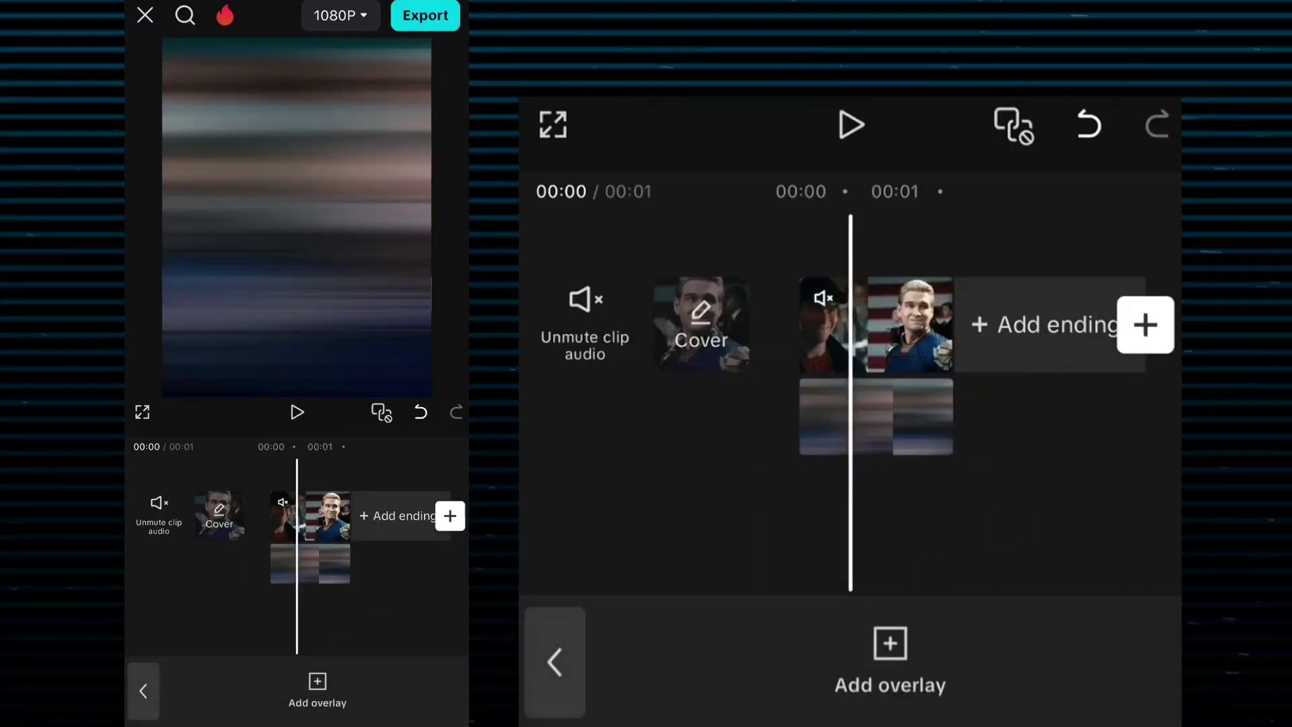
click(884, 430)
drag(1010, 658, 775, 659)
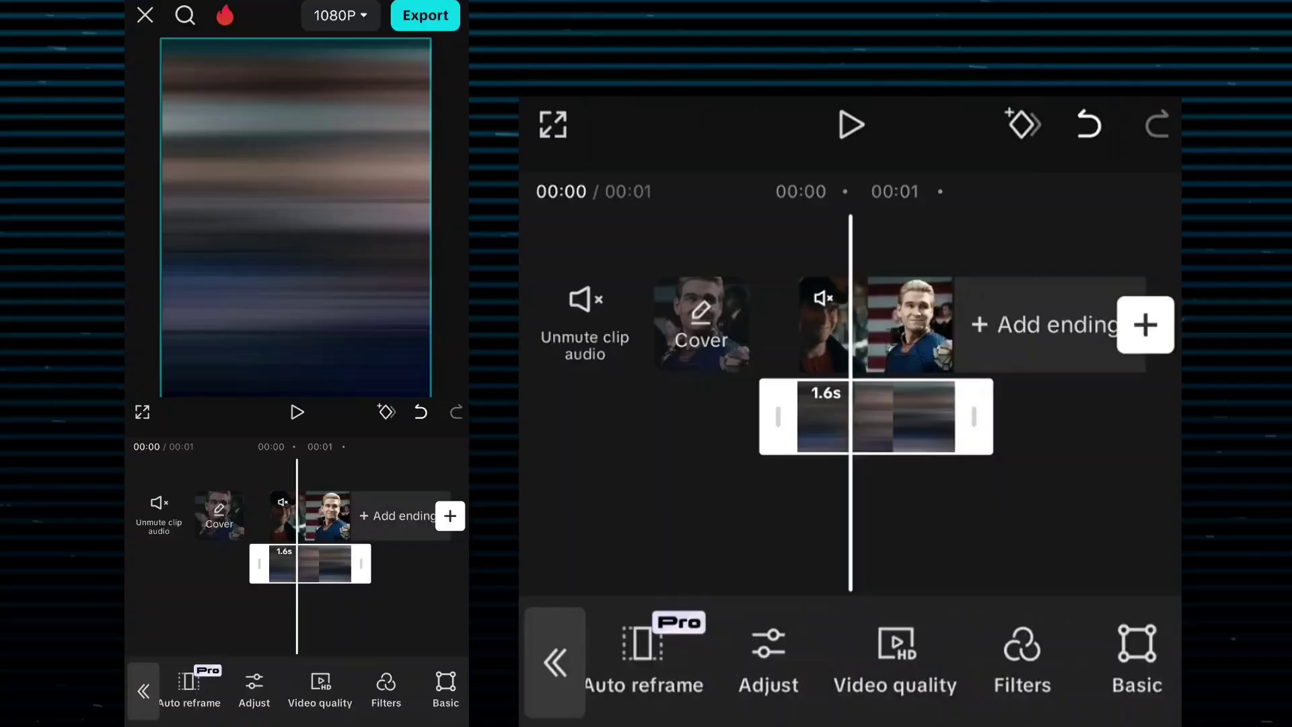
click(958, 658)
click(606, 678)
click(334, 354)
click(1146, 657)
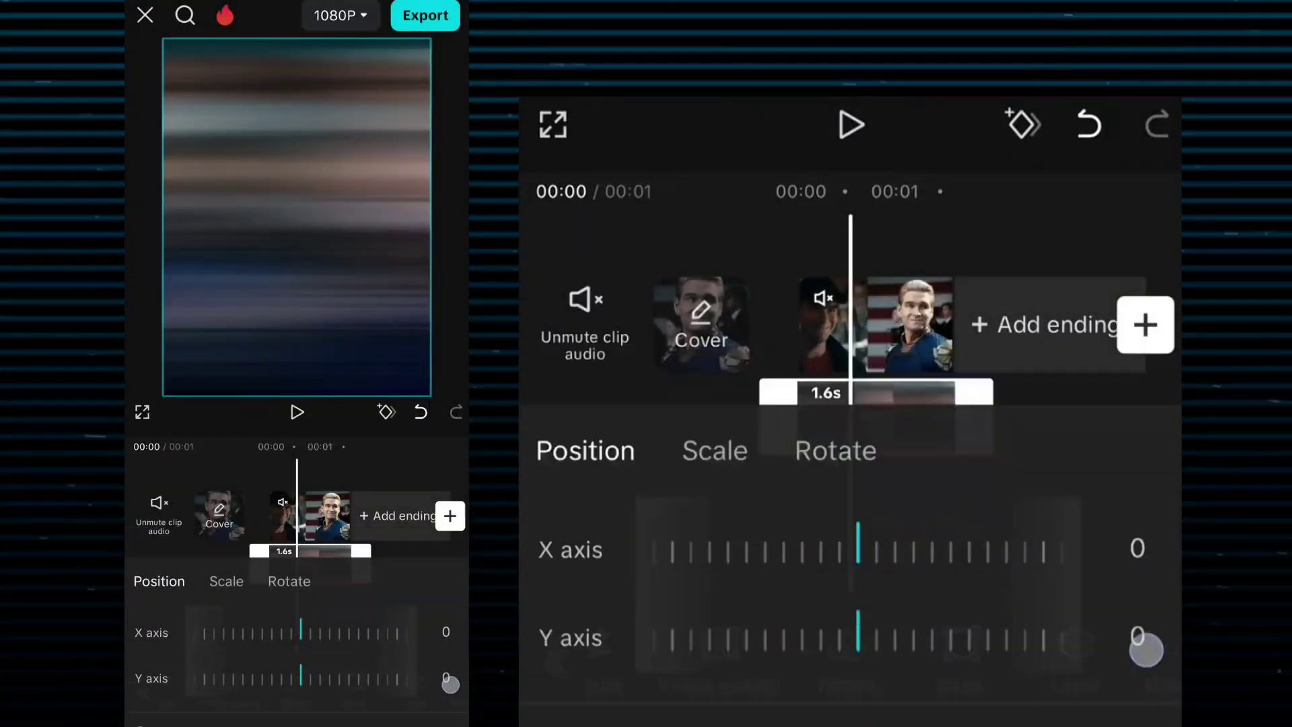
- Set the overlay's blend mode to Filter
click(906, 656)
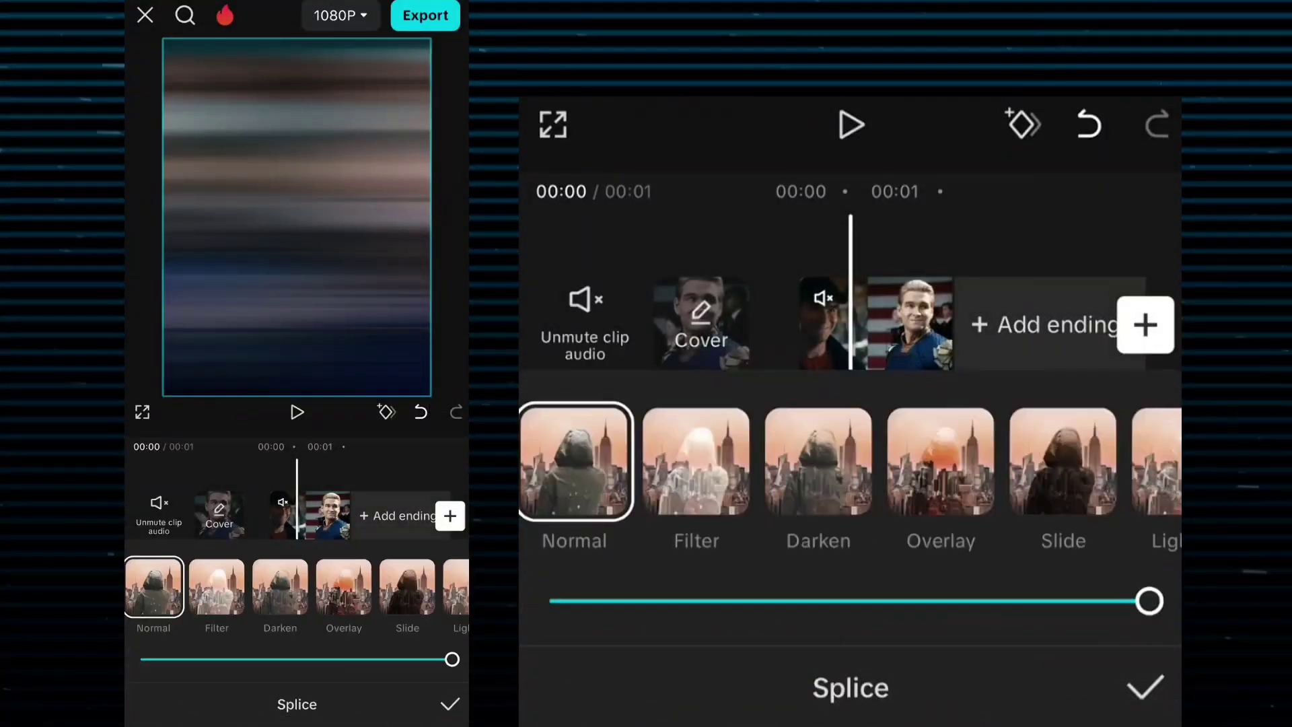
click(697, 465)
click(1145, 687)
drag(1009, 657, 773, 649)
drag(942, 659, 734, 666)
drag(1009, 662, 762, 662)
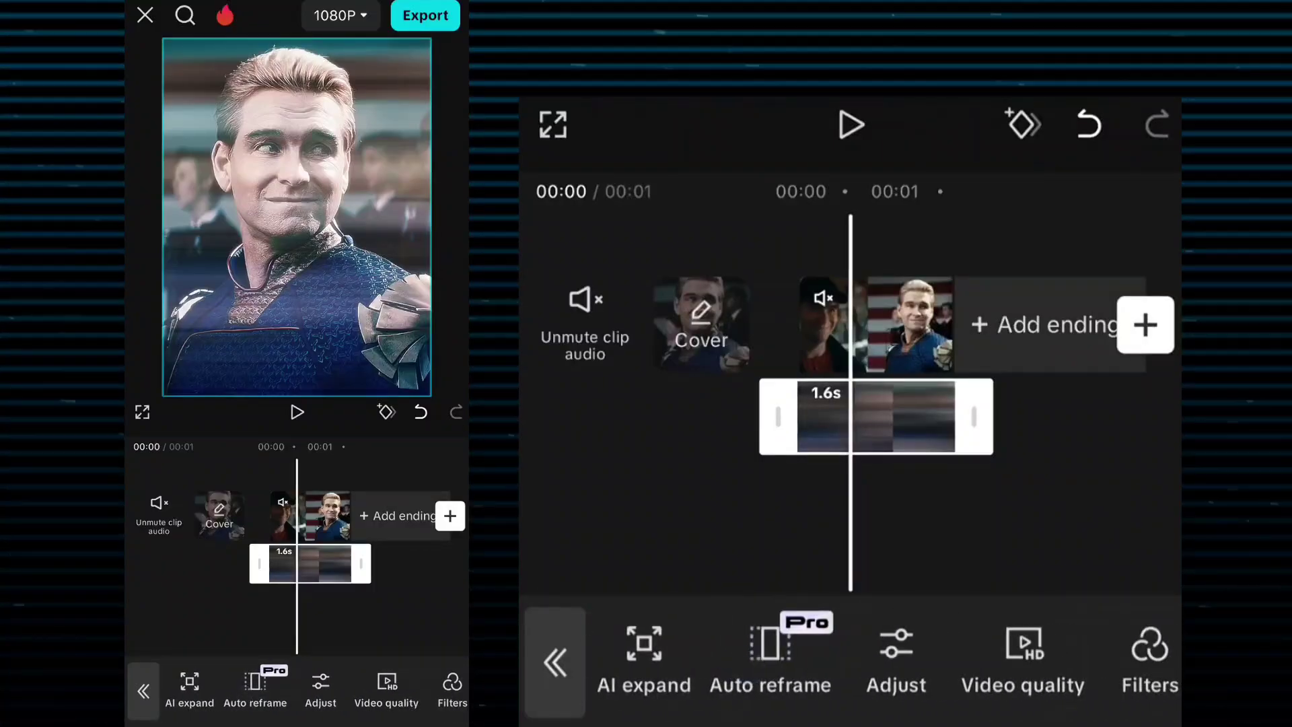
- Grade the overlay with brightness -18, contrast 17 and highlights 50
click(898, 657)
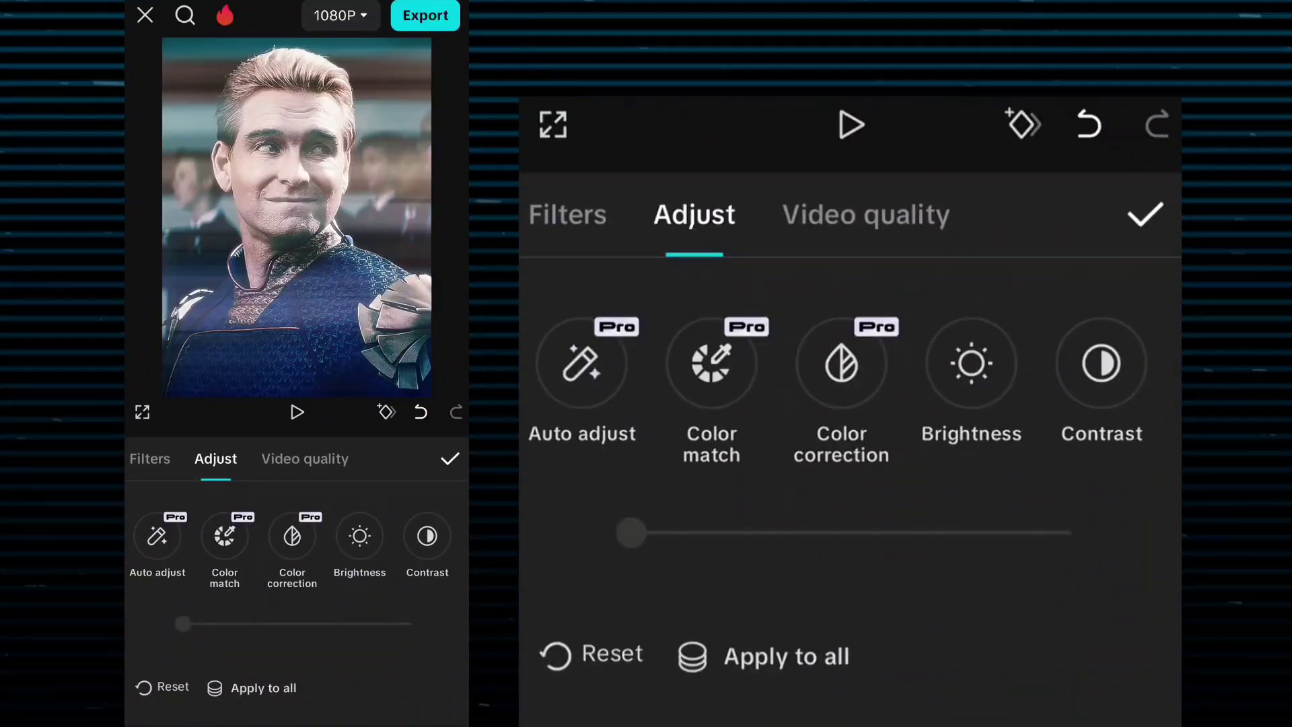
drag(846, 570, 764, 571)
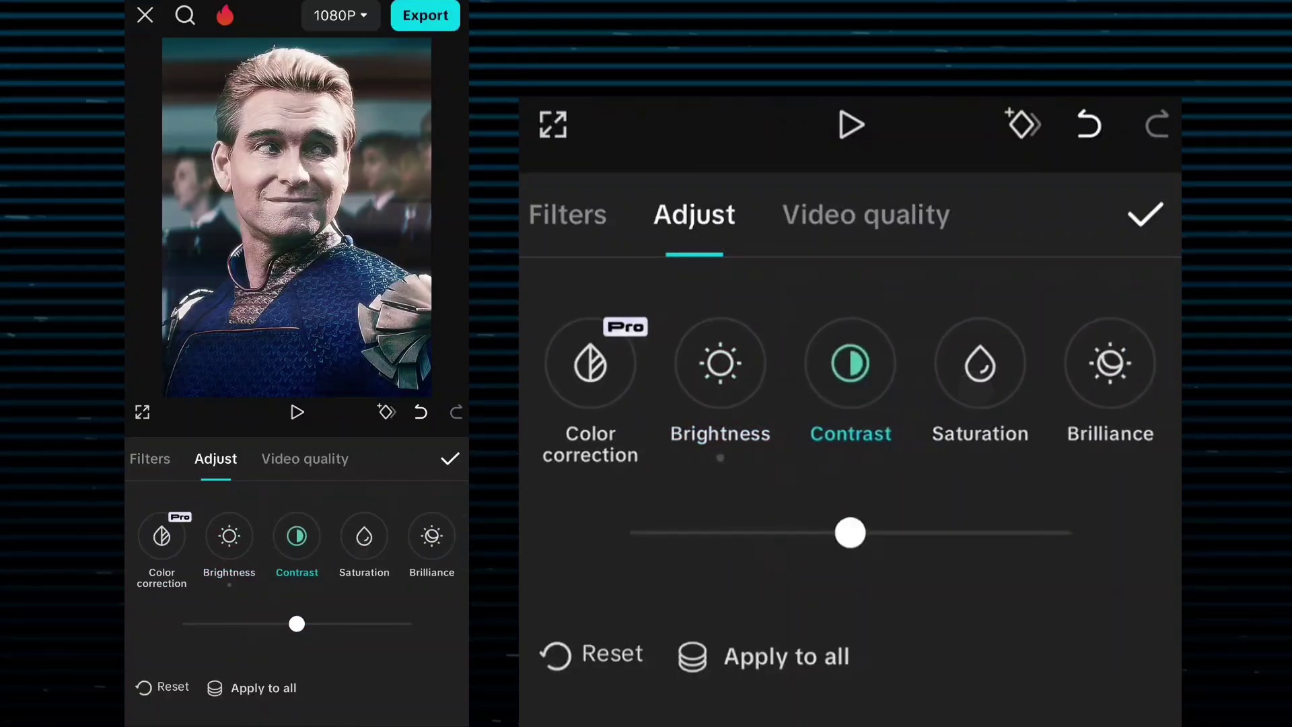
drag(858, 570, 924, 571)
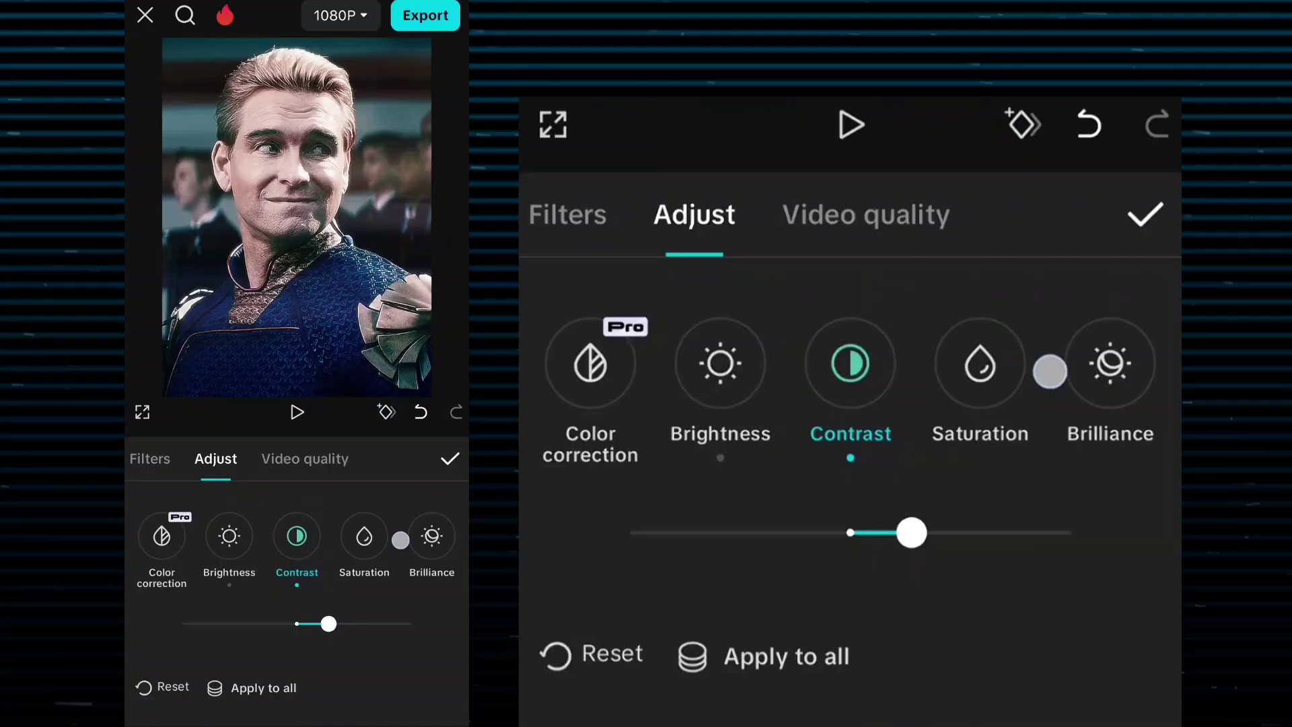
drag(1050, 372, 707, 371)
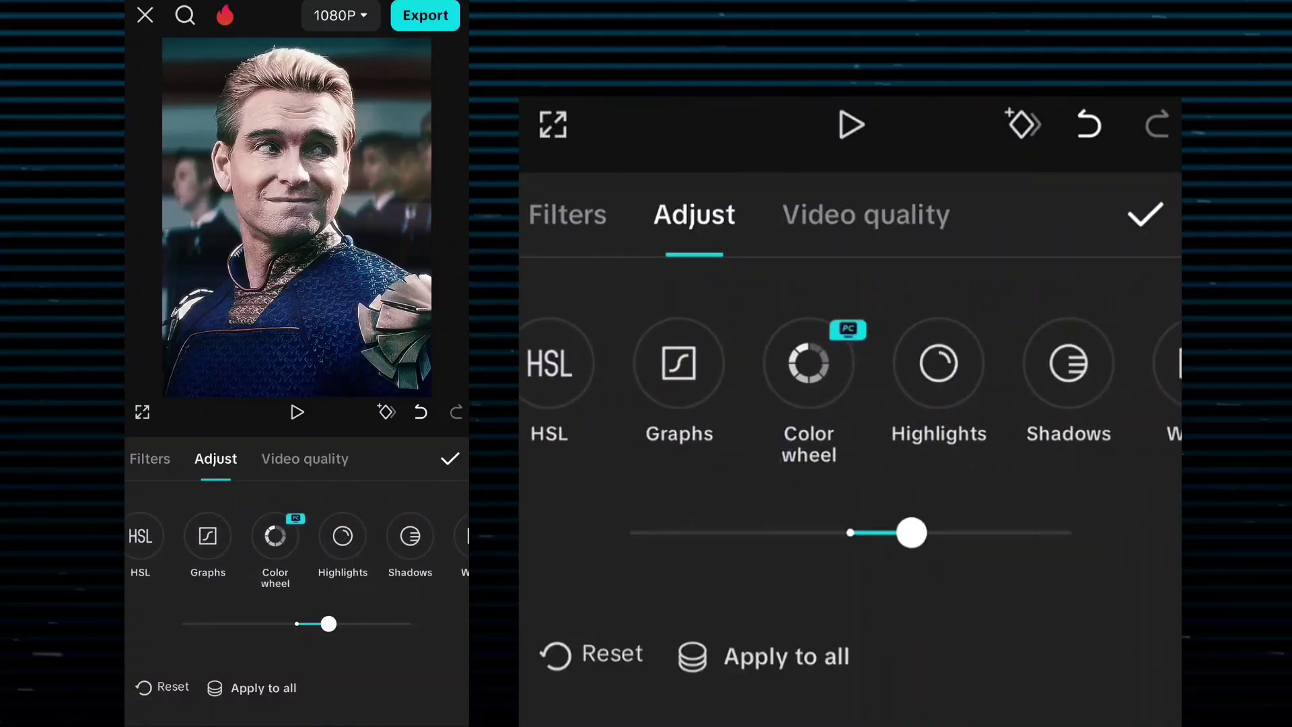
click(940, 364)
drag(858, 535, 1148, 546)
click(1146, 214)
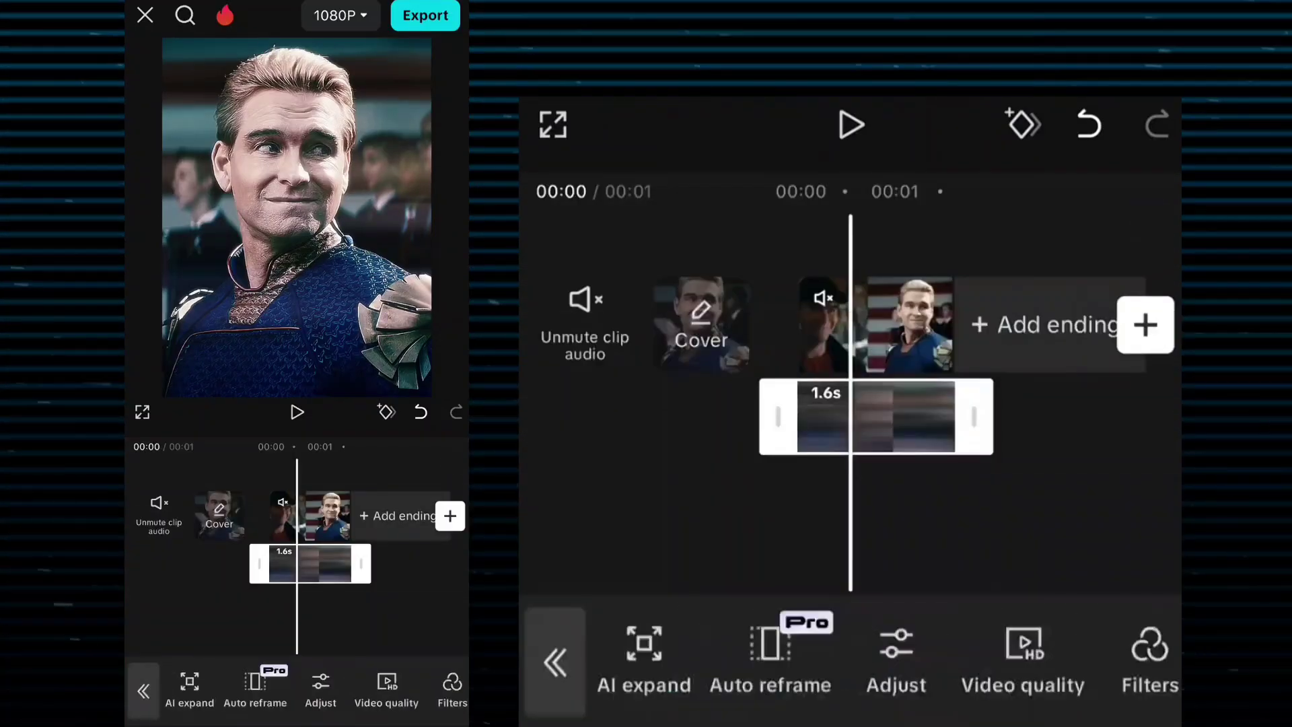
- Place a black overlay clip over the bottom of the frame, trimmed to 1.6 s
click(1051, 502)
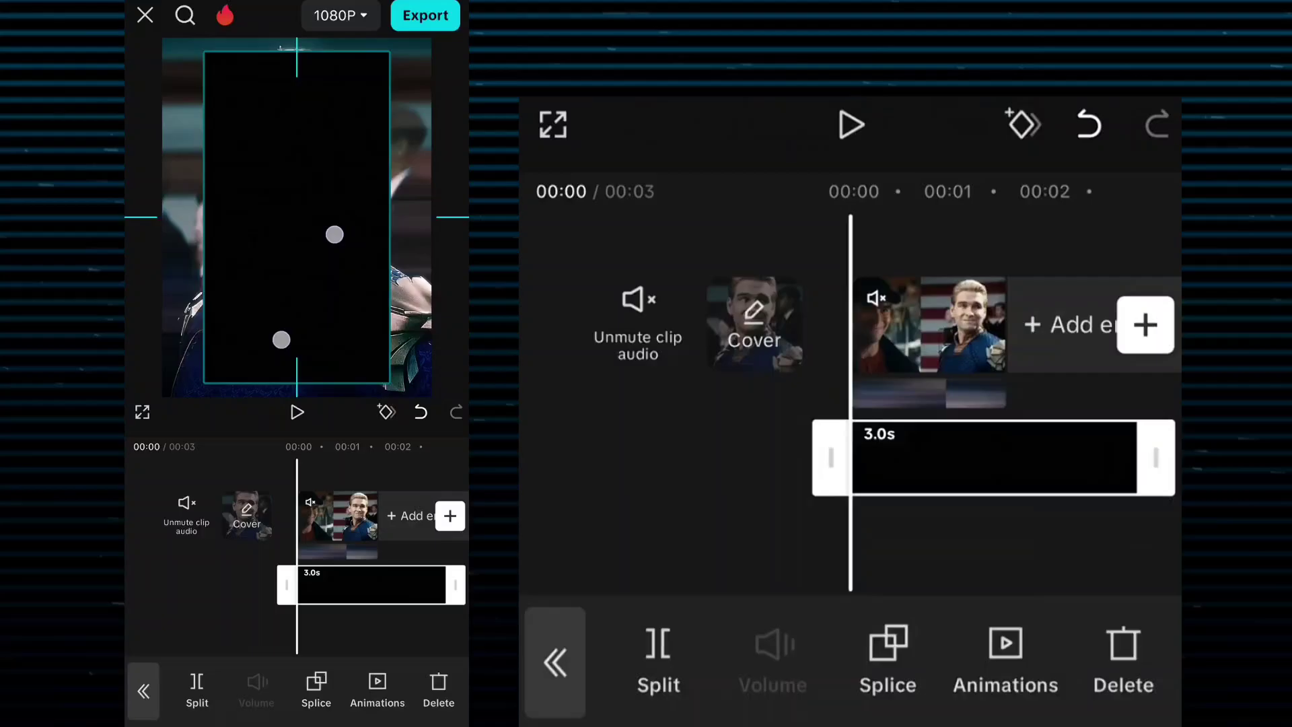
mouse_move(335, 231)
mouse_down()
mouse_move(286, 240)
mouse_move(371, 454)
mouse_move(357, 632)
mouse_move(381, 610)
mouse_move(358, 627)
mouse_move(427, 613)
mouse_up()
drag(425, 686, 303, 687)
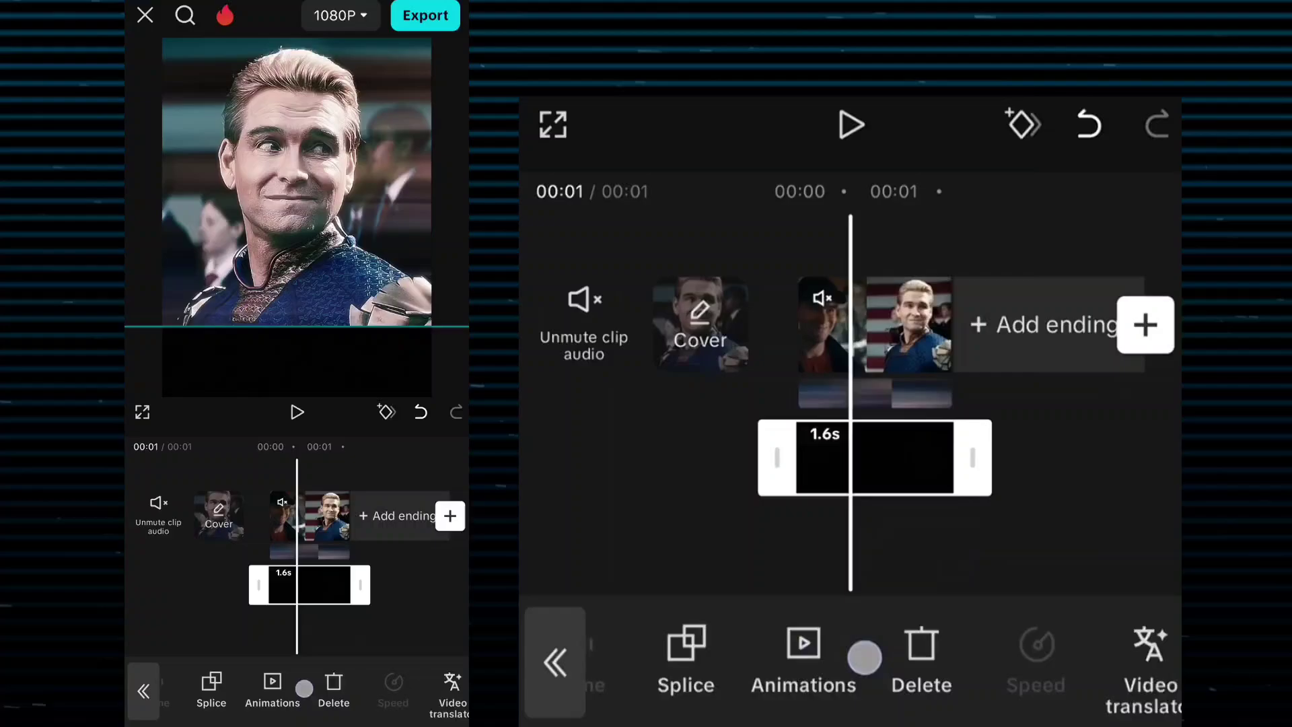
mouse_move(385, 687)
mouse_down()
mouse_move(254, 688)
mouse_move(268, 678)
mouse_up()
drag(424, 684, 282, 672)
click(311, 681)
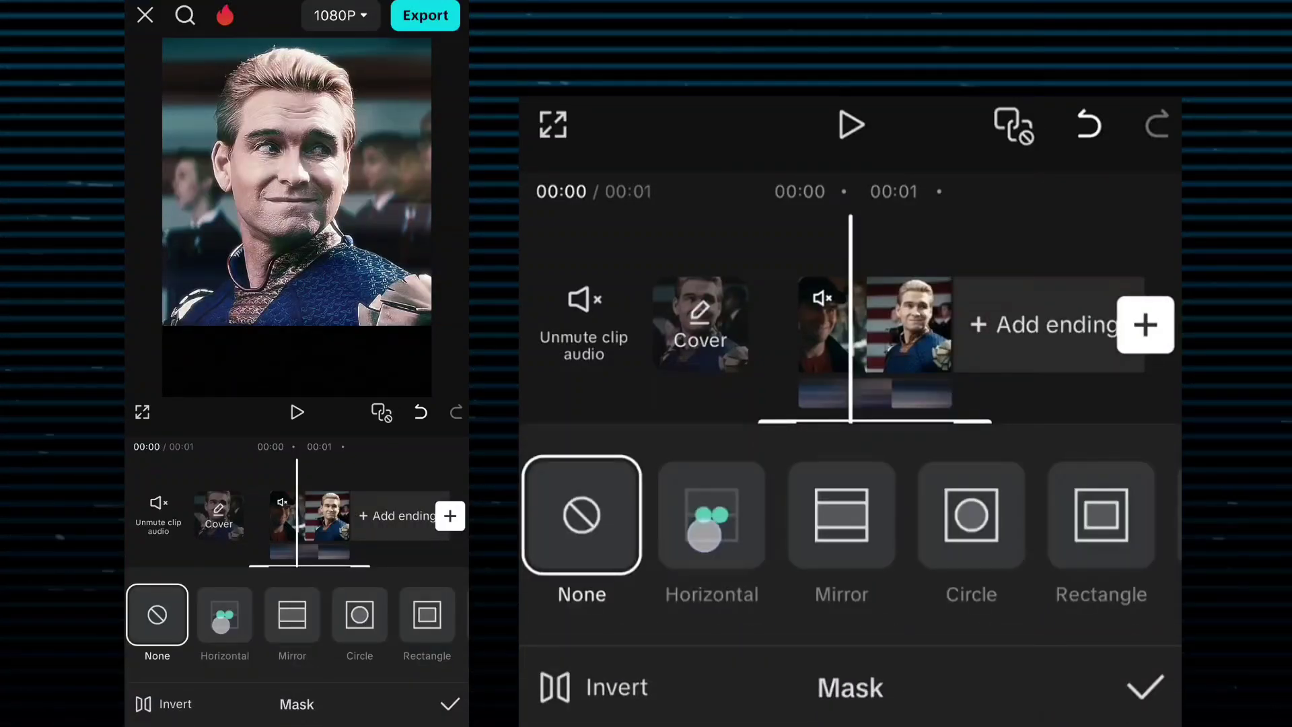
- Apply a horizontal mask to the black overlay and open its fine adjustment settings
click(703, 533)
drag(293, 199, 171, 258)
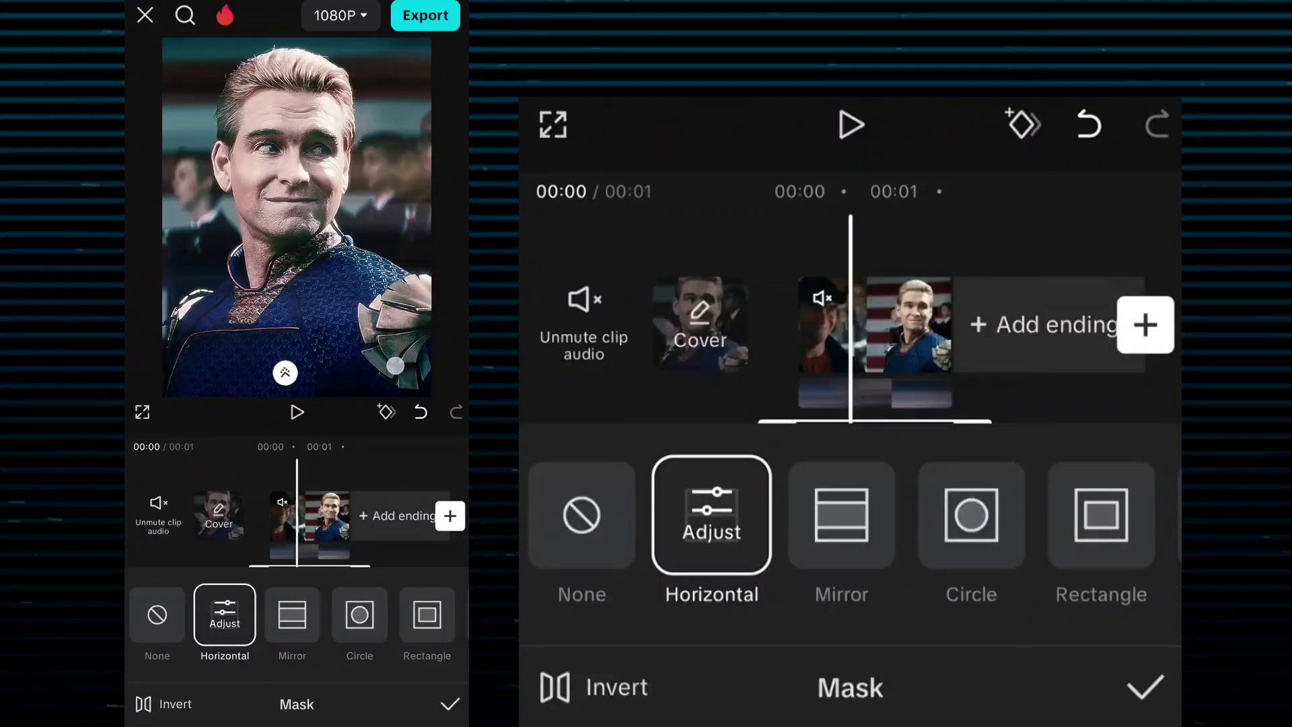
click(712, 515)
click(717, 395)
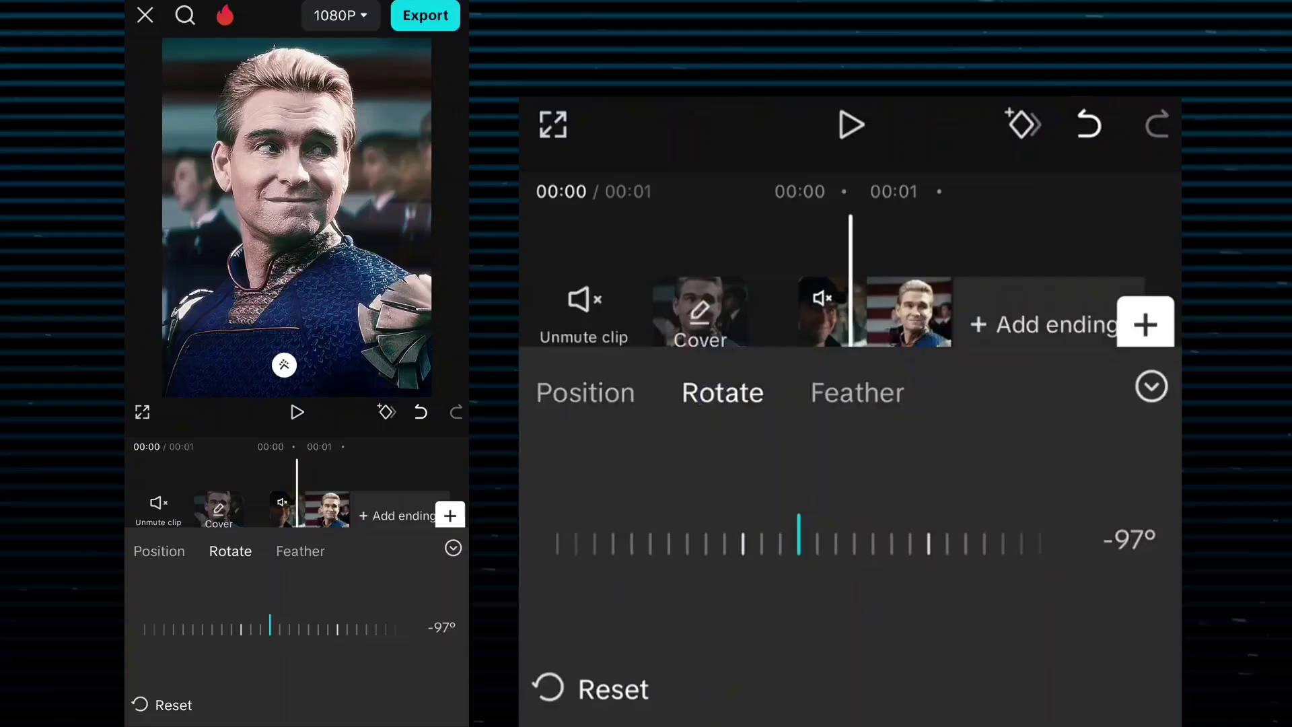
click(596, 394)
- Set the mask to Position X 313, Y -31 and rotation -90°, then confirm
drag(1079, 573, 923, 566)
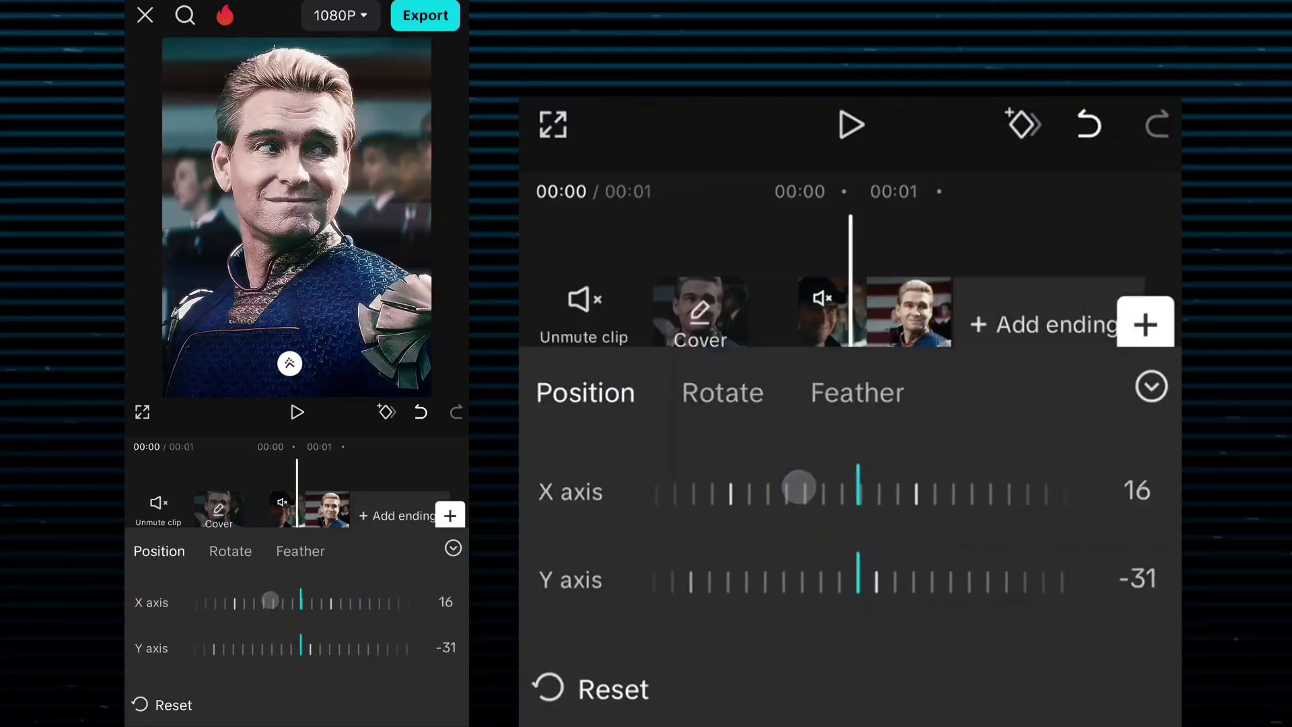
mouse_move(939, 460)
mouse_down()
mouse_move(745, 484)
mouse_move(857, 461)
mouse_up()
click(724, 392)
drag(949, 543, 774, 607)
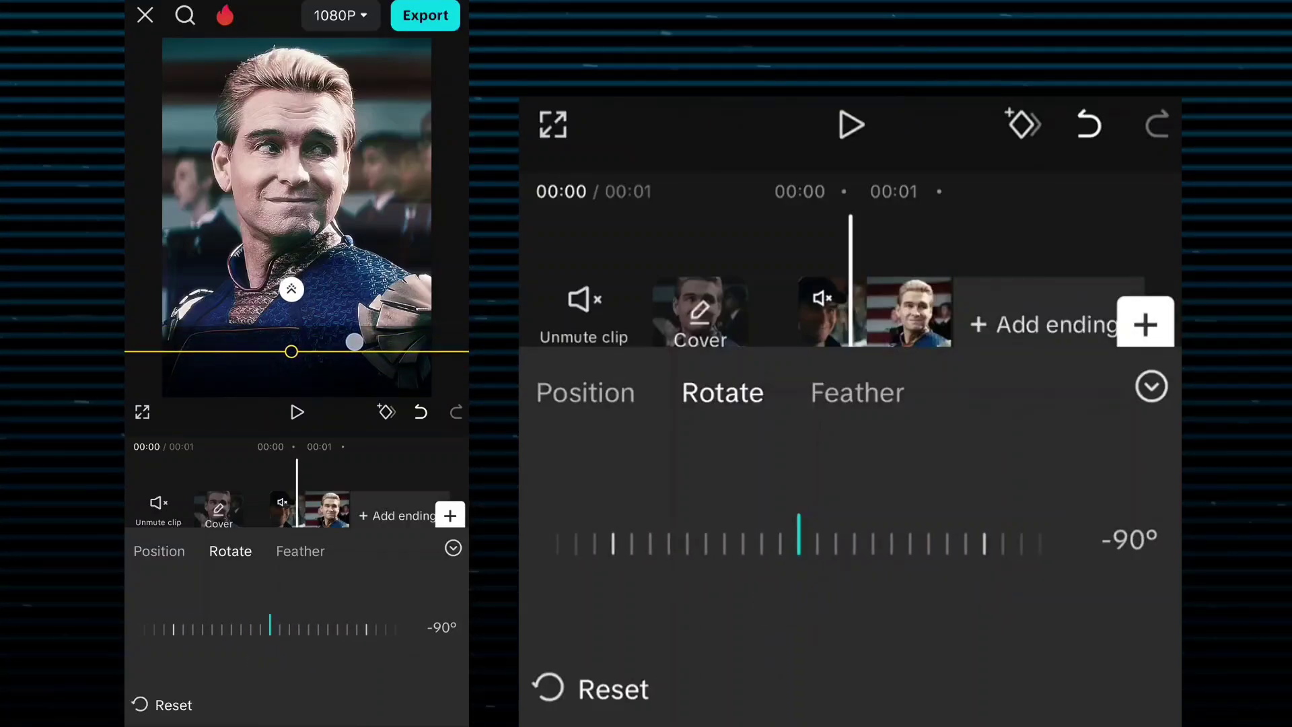
click(1153, 387)
click(1141, 684)
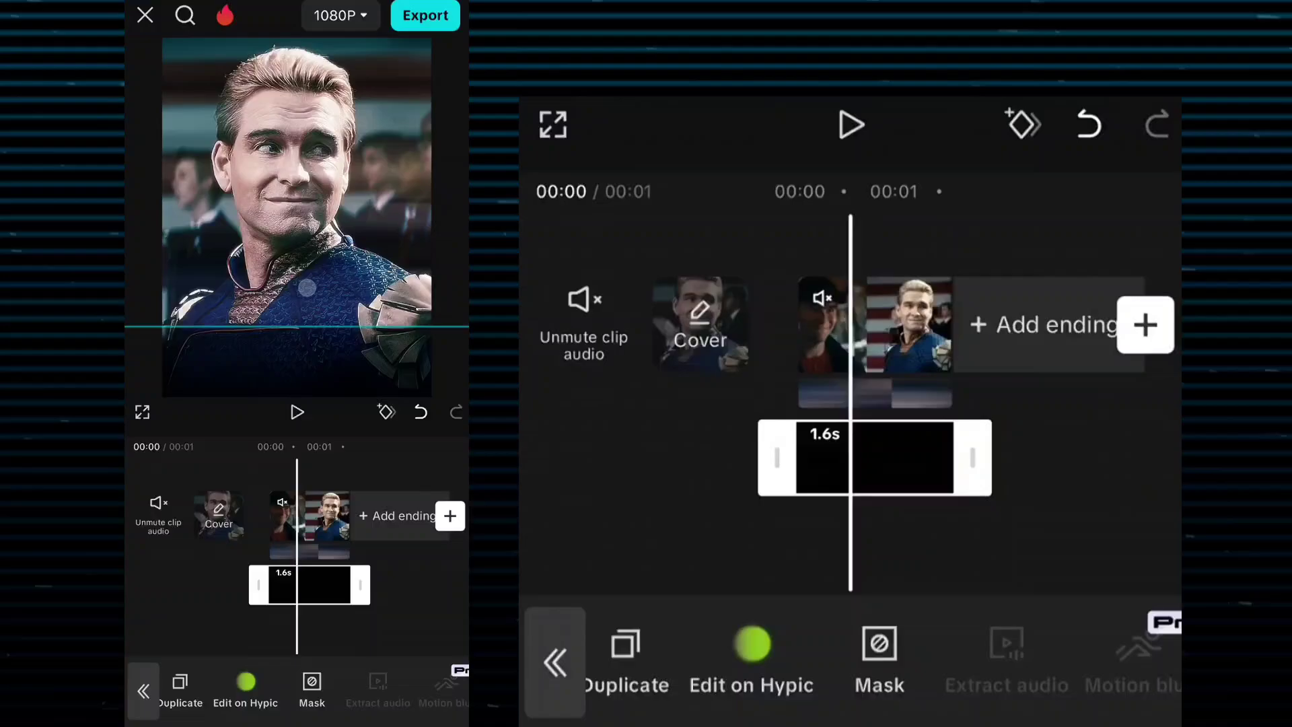
- Review the blur overlay's mask, select and deselect the black overlay, and return to the main toolbar
click(901, 643)
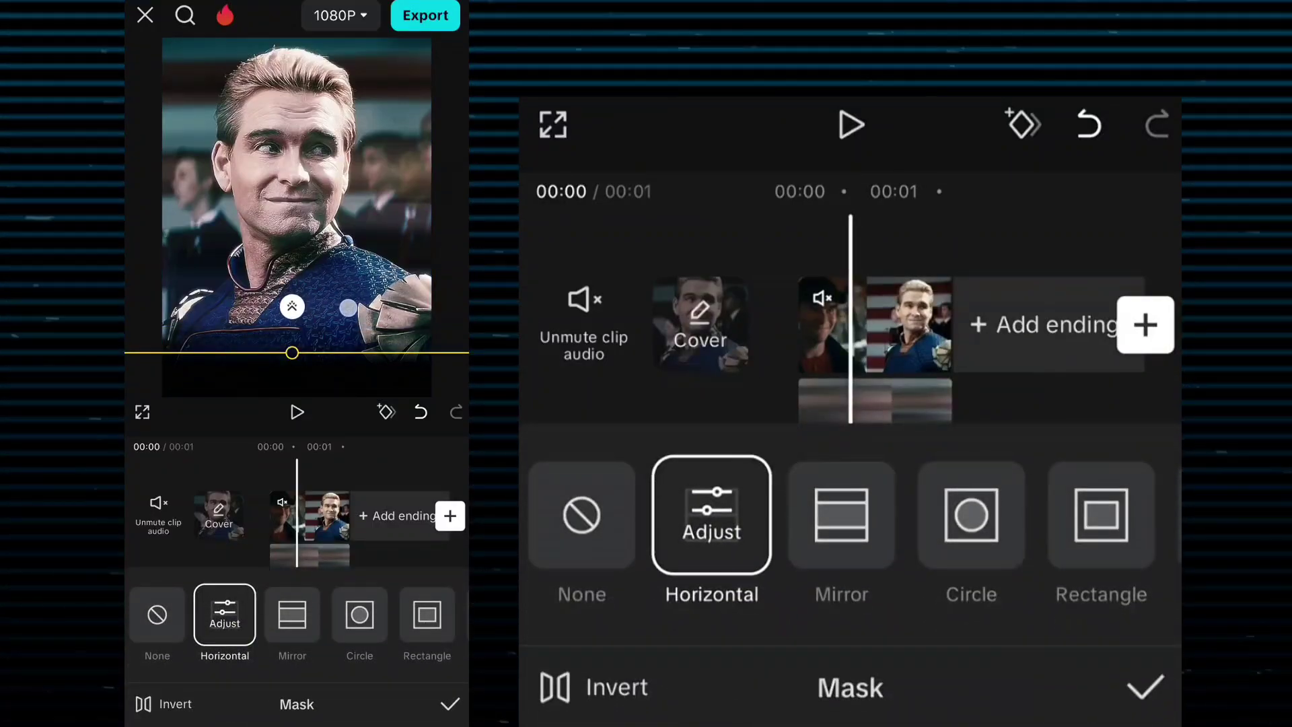
click(1141, 685)
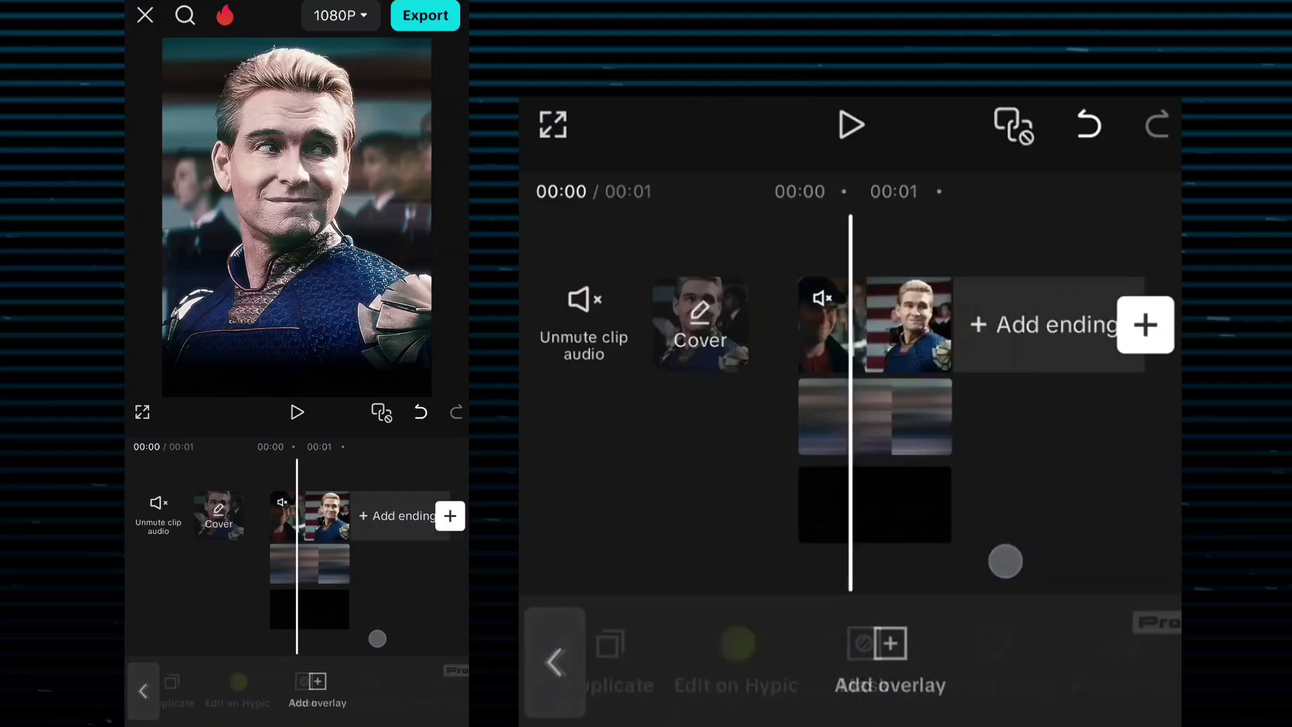
click(895, 510)
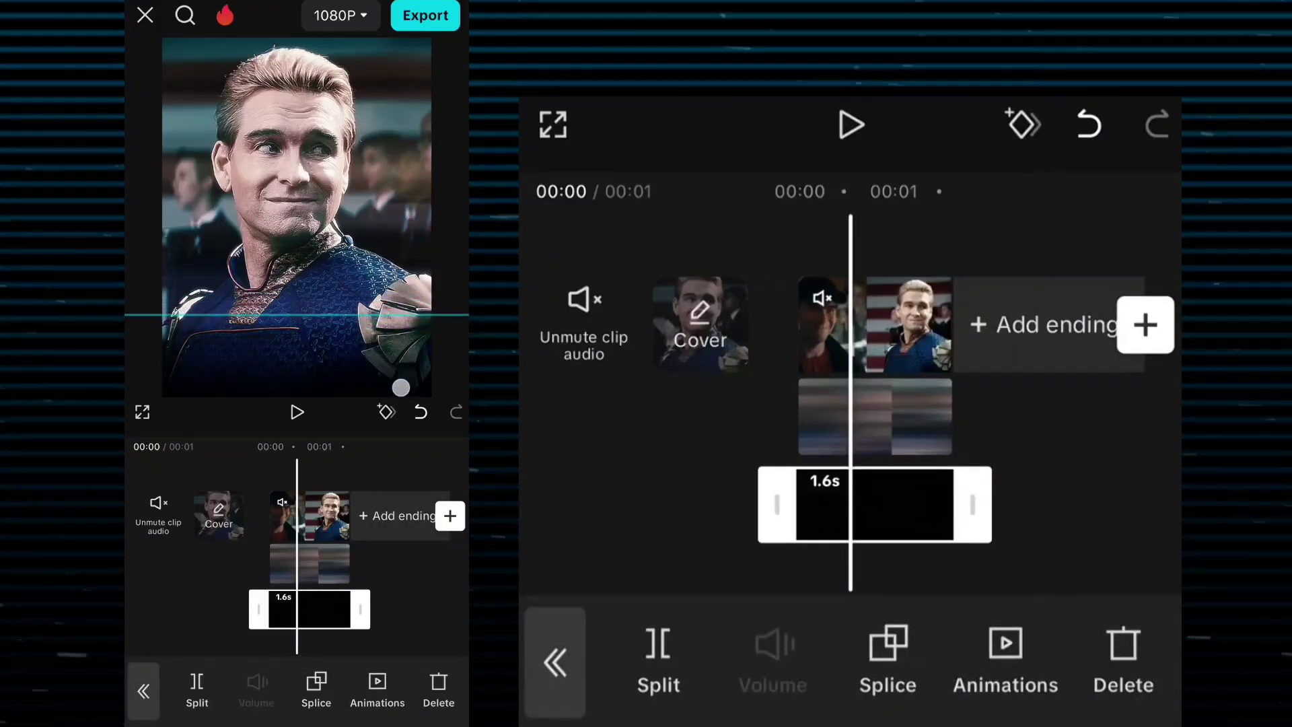
click(1087, 516)
click(555, 661)
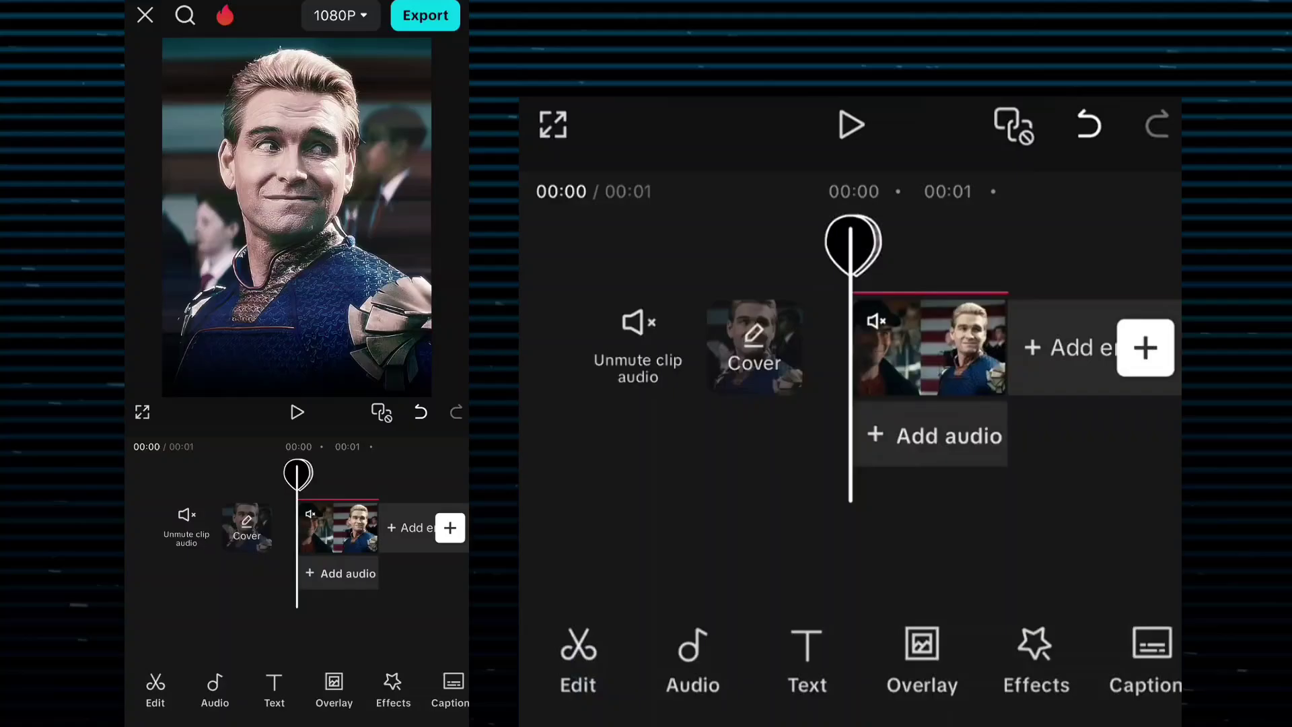